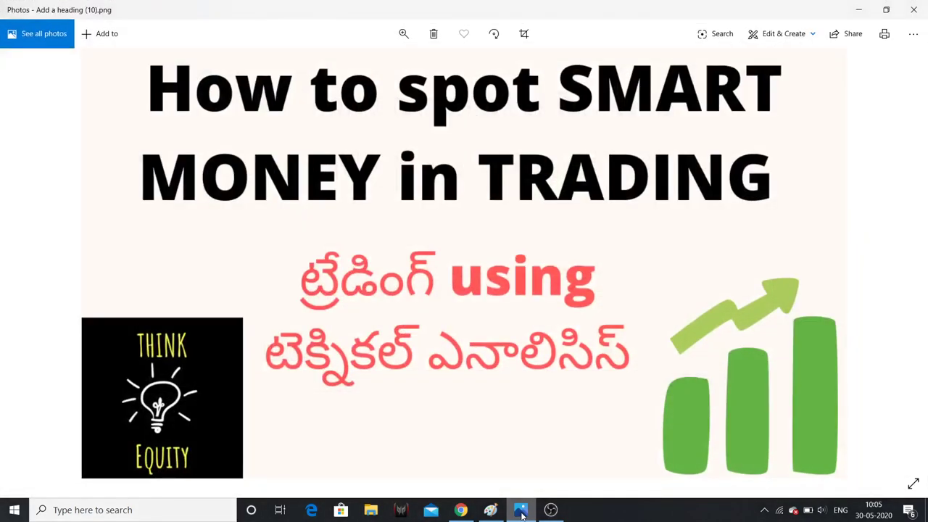
Bring the browser showing the ASIANPAINT 1h TradingView chart in front of Photos
{"action": "mouse_move", "coordinate": [494, 513]}
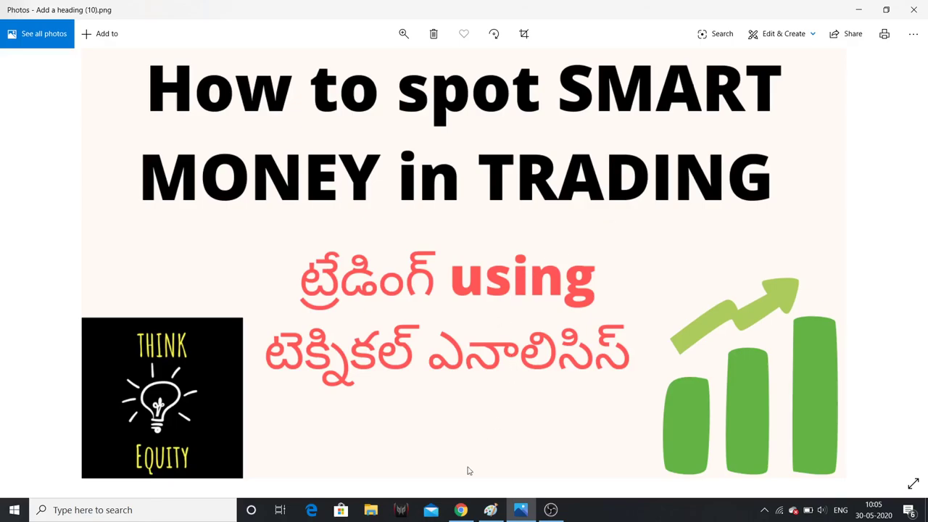
{"action": "left_click", "coordinate": [460, 511]}
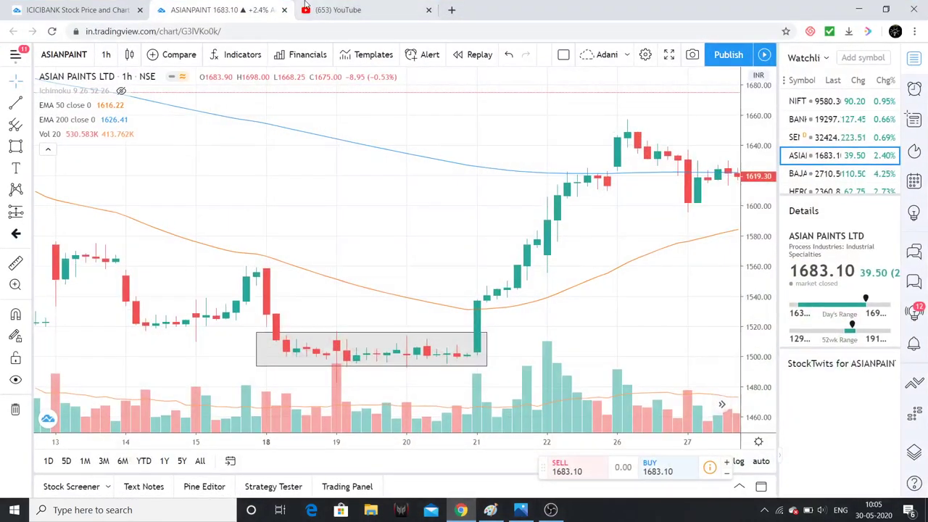
Go to the Think Equity channel's Videos tab from the YouTube account menu
{"action": "left_click", "coordinate": [384, 8]}
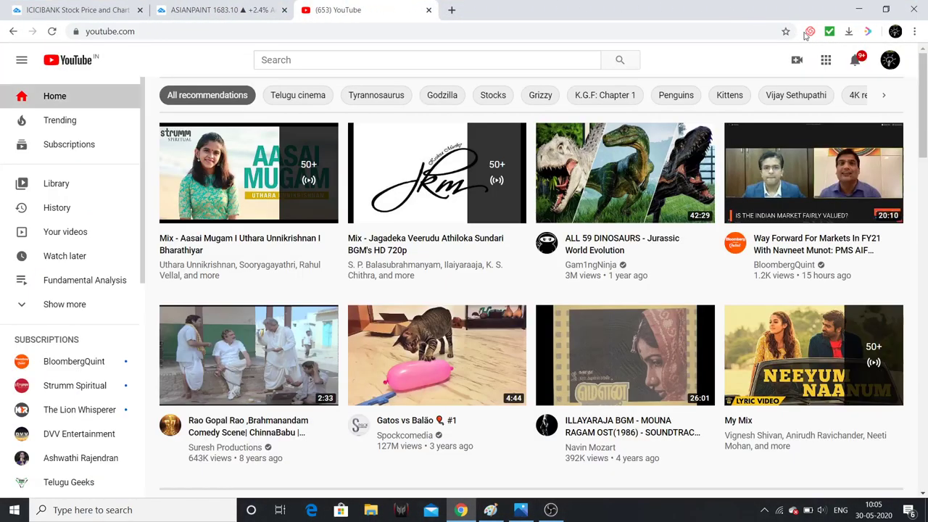
{"action": "left_click", "coordinate": [889, 60]}
{"action": "left_click", "coordinate": [734, 128]}
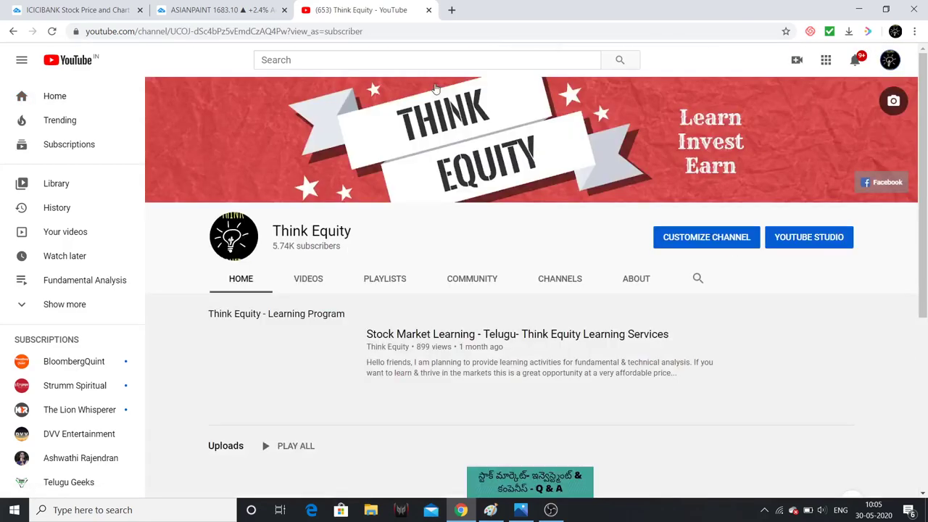
{"action": "left_click", "coordinate": [316, 280]}
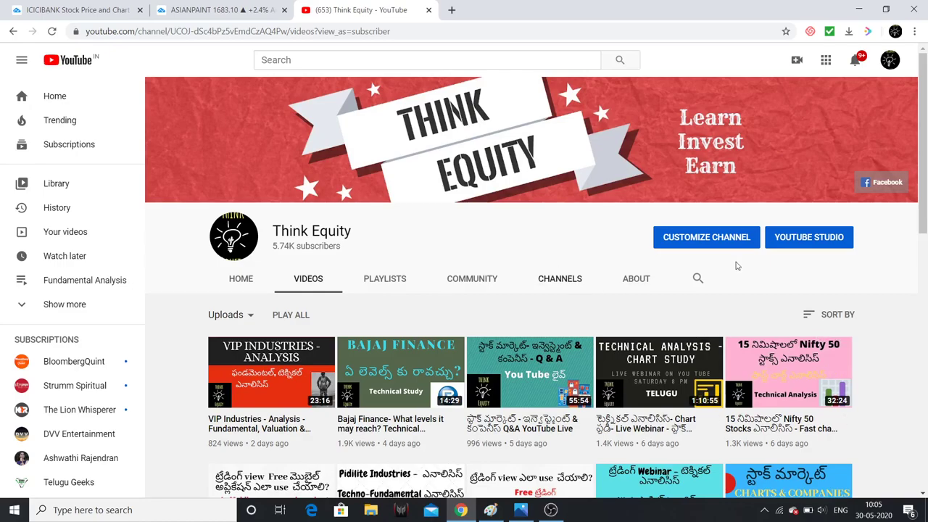
Scroll down through the channel's uploads and back up, then bring Paint forward
{"action": "scroll", "coordinate": [839, 267], "scroll_direction": "down", "scroll_amount": 4}
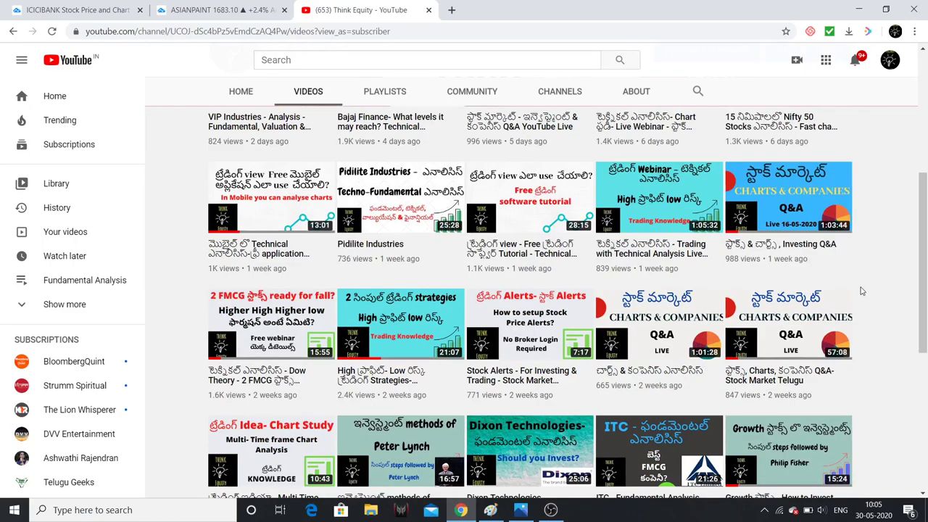
{"action": "scroll", "coordinate": [851, 287], "scroll_direction": "down", "scroll_amount": 2}
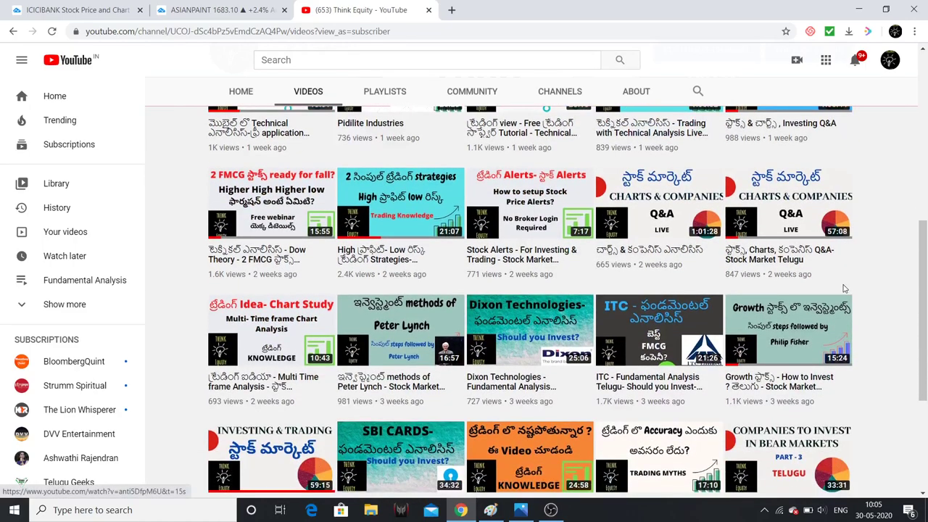
{"action": "scroll", "coordinate": [795, 212], "scroll_direction": "down", "scroll_amount": 4}
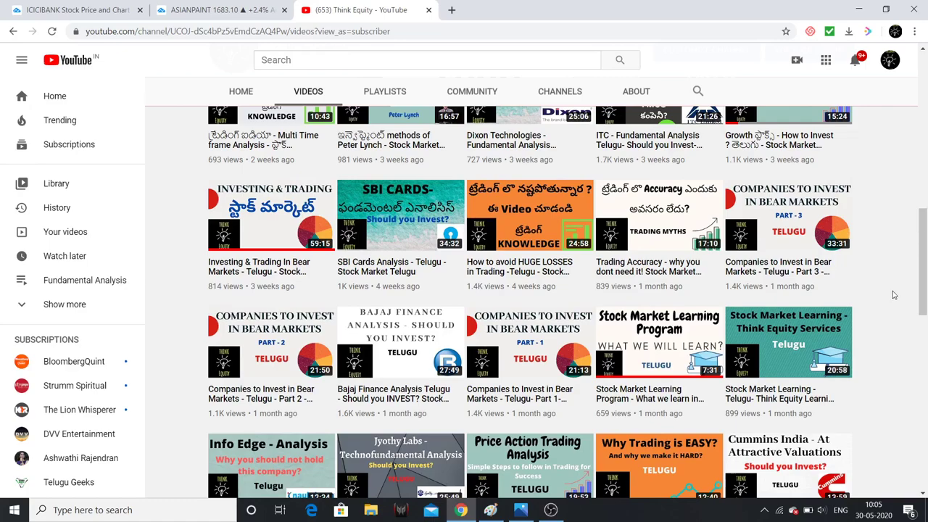
{"action": "scroll", "coordinate": [890, 294], "scroll_direction": "down", "scroll_amount": 3}
{"action": "scroll", "coordinate": [891, 298], "scroll_direction": "down", "scroll_amount": 3}
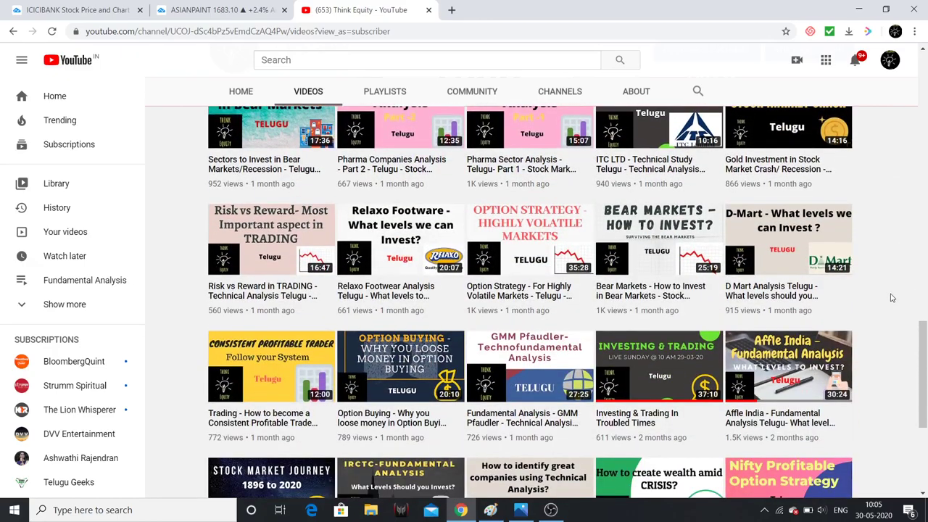
{"action": "scroll", "coordinate": [889, 297], "scroll_direction": "up", "scroll_amount": 11}
{"action": "scroll", "coordinate": [886, 295], "scroll_direction": "up", "scroll_amount": 5}
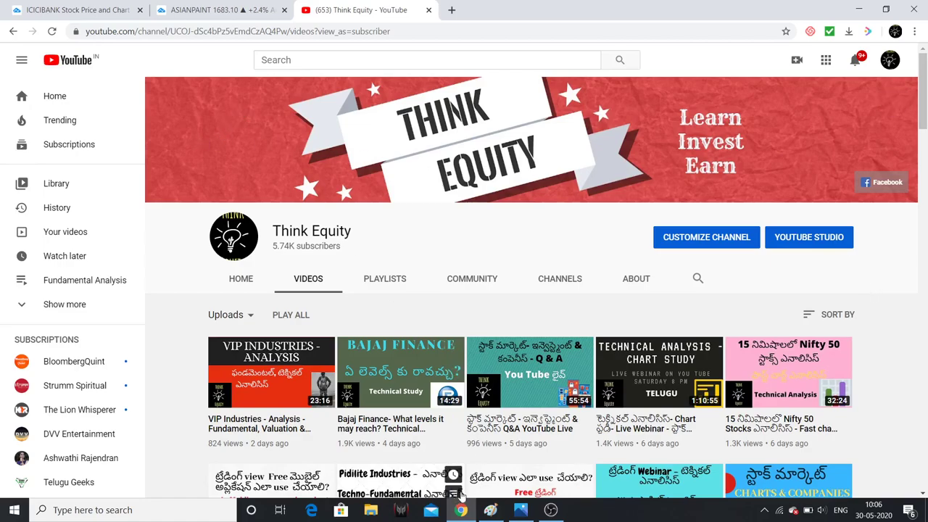
{"action": "left_click", "coordinate": [490, 510]}
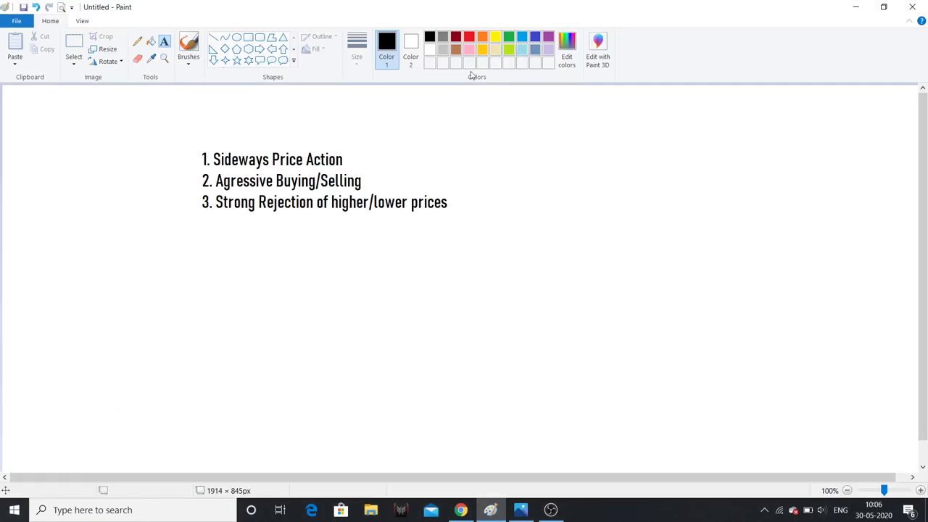
View the 'How to spot SMART MONEY in TRADING' image in Photos, then minimise it back to Paint
{"action": "left_click", "coordinate": [523, 512]}
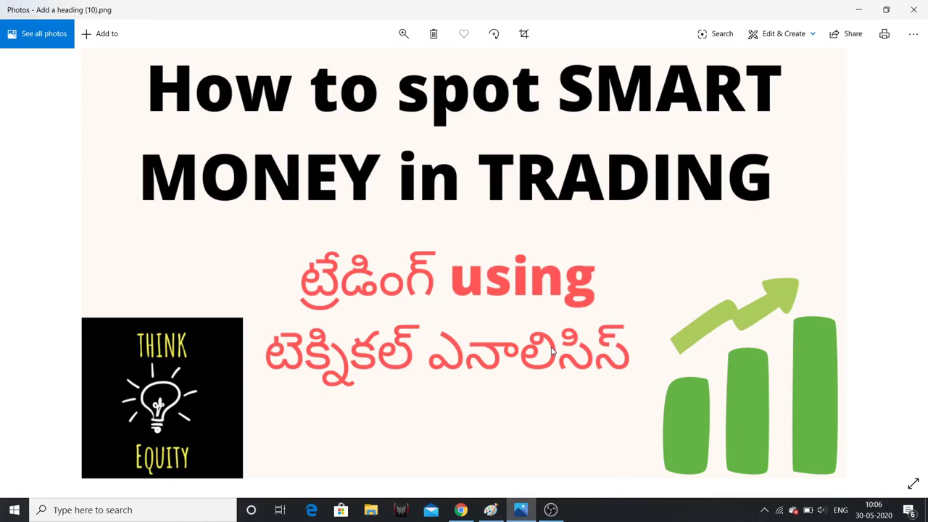
{"action": "left_click", "coordinate": [854, 11]}
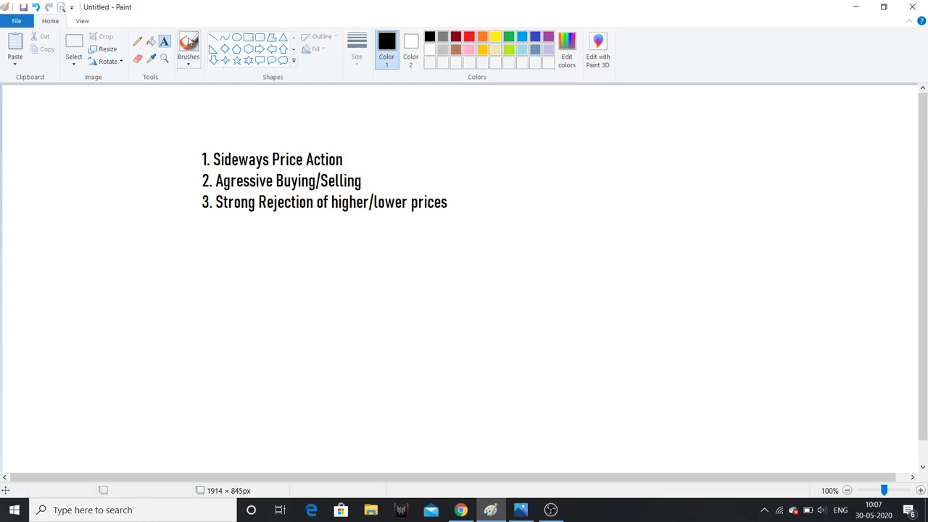
{"action": "left_click", "coordinate": [213, 37]}
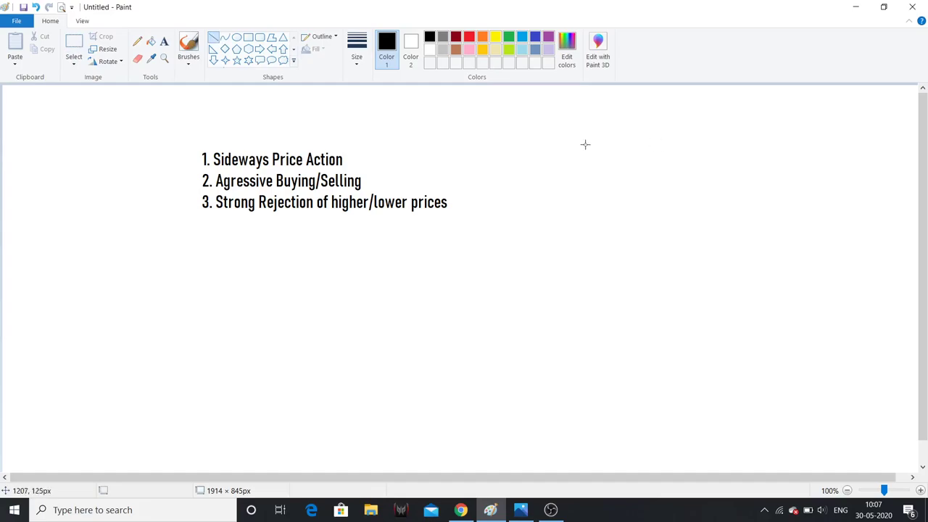
{"action": "mouse_move", "coordinate": [570, 135]}
{"action": "left_mouse_down"}
{"action": "mouse_move", "coordinate": [585, 307]}
{"action": "mouse_move", "coordinate": [665, 314]}
{"action": "mouse_move", "coordinate": [672, 335]}
{"action": "mouse_move", "coordinate": [866, 315]}
{"action": "mouse_move", "coordinate": [875, 354]}
{"action": "left_mouse_up"}
{"action": "left_click", "coordinate": [248, 37]}
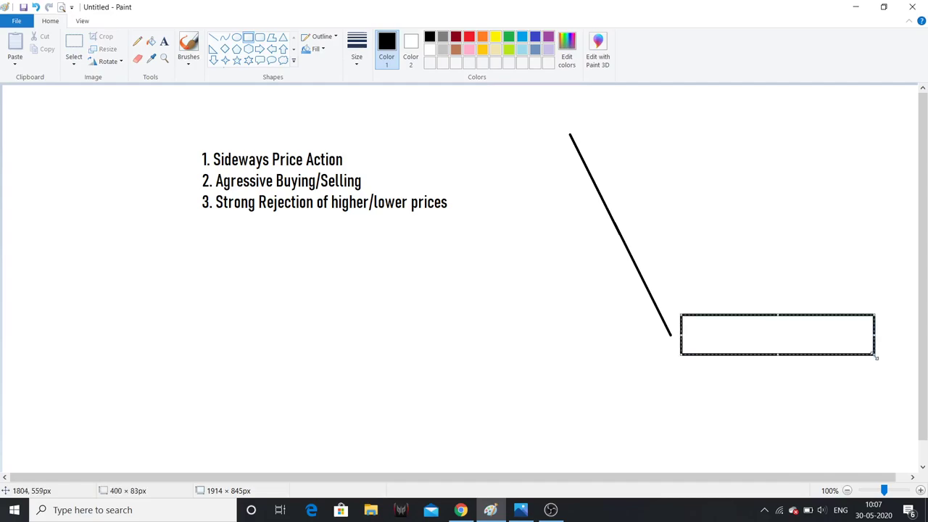
{"action": "left_click", "coordinate": [213, 37]}
{"action": "mouse_move", "coordinate": [686, 354]}
{"action": "left_mouse_down"}
{"action": "mouse_move", "coordinate": [702, 324]}
{"action": "mouse_move", "coordinate": [737, 354]}
{"action": "mouse_move", "coordinate": [763, 320]}
{"action": "mouse_move", "coordinate": [793, 346]}
{"action": "mouse_move", "coordinate": [820, 328]}
{"action": "mouse_move", "coordinate": [843, 346]}
{"action": "mouse_move", "coordinate": [862, 319]}
{"action": "left_mouse_up"}
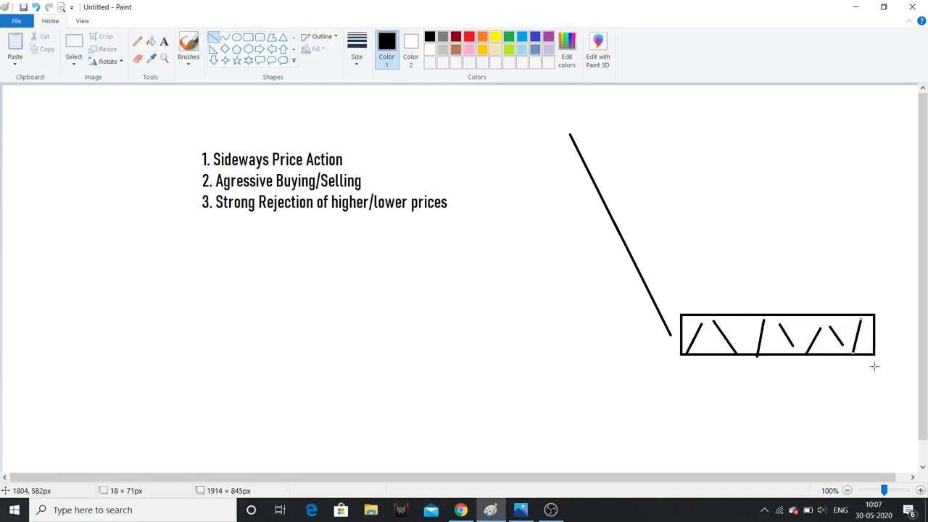
{"action": "key", "text": "ctrl+z"}
{"action": "key", "text": "ctrl+z"}
{"action": "key", "text": "ctrl+z"}
{"action": "key", "text": "ctrl+z"}
{"action": "key", "text": "ctrl+z"}
{"action": "key", "text": "ctrl+z"}
{"action": "key", "text": "ctrl+z"}
{"action": "key", "text": "ctrl+z"}
{"action": "key", "text": "ctrl+z"}
{"action": "key", "text": "ctrl+z"}
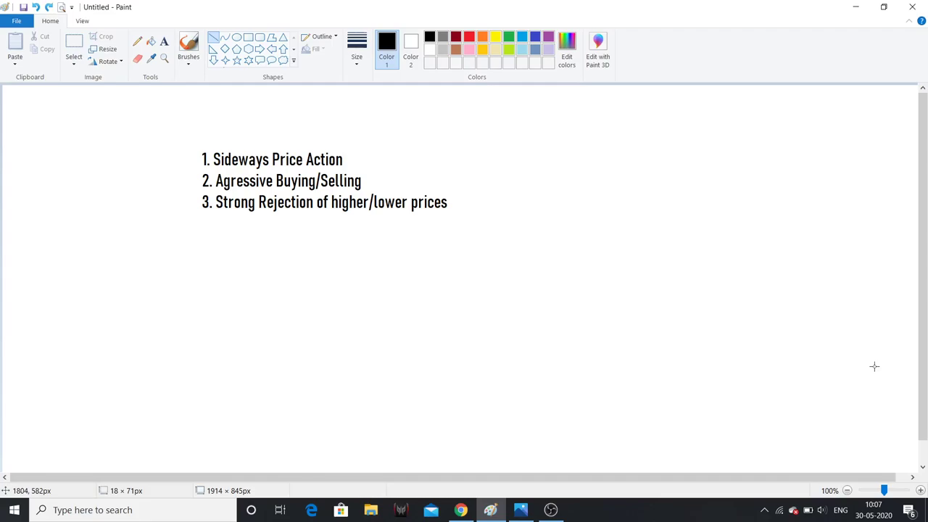
Box '1. Sideways Price Action' and draw a large right-hand box containing zigzag strokes
{"action": "left_click", "coordinate": [248, 40]}
{"action": "left_click_drag", "start_coordinate": [200, 138], "coordinate": [367, 170]}
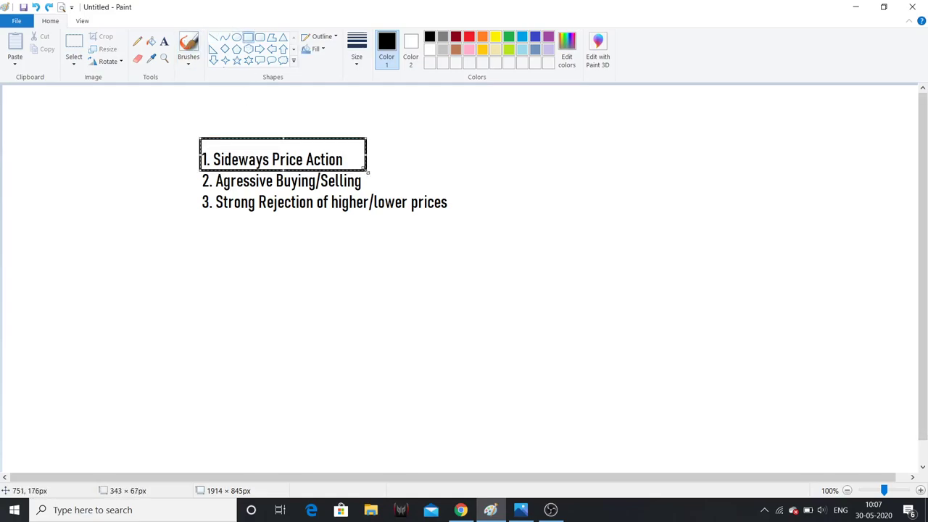
{"action": "left_click_drag", "start_coordinate": [611, 277], "coordinate": [856, 361]}
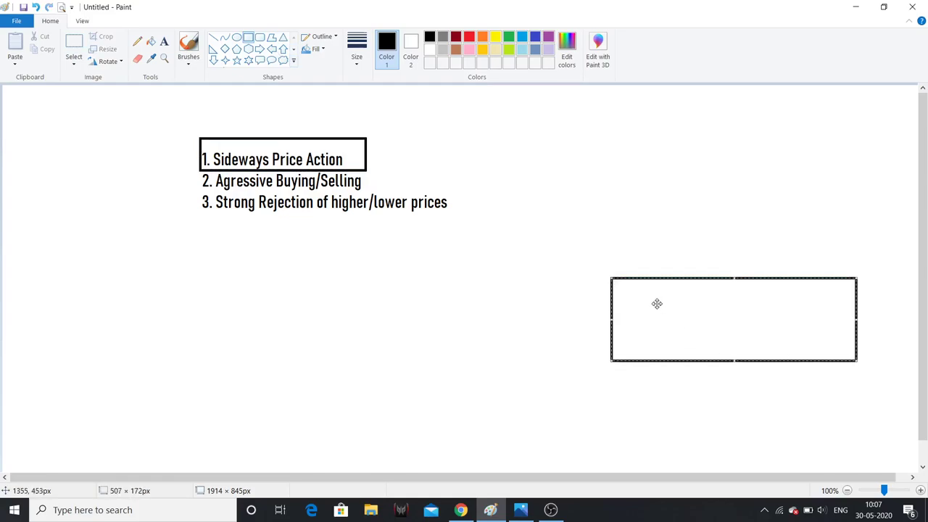
{"action": "left_click", "coordinate": [215, 39]}
{"action": "mouse_move", "coordinate": [614, 358]}
{"action": "left_mouse_down"}
{"action": "mouse_move", "coordinate": [645, 292]}
{"action": "mouse_move", "coordinate": [685, 356]}
{"action": "mouse_move", "coordinate": [709, 292]}
{"action": "mouse_move", "coordinate": [743, 356]}
{"action": "mouse_move", "coordinate": [770, 295]}
{"action": "left_mouse_up"}
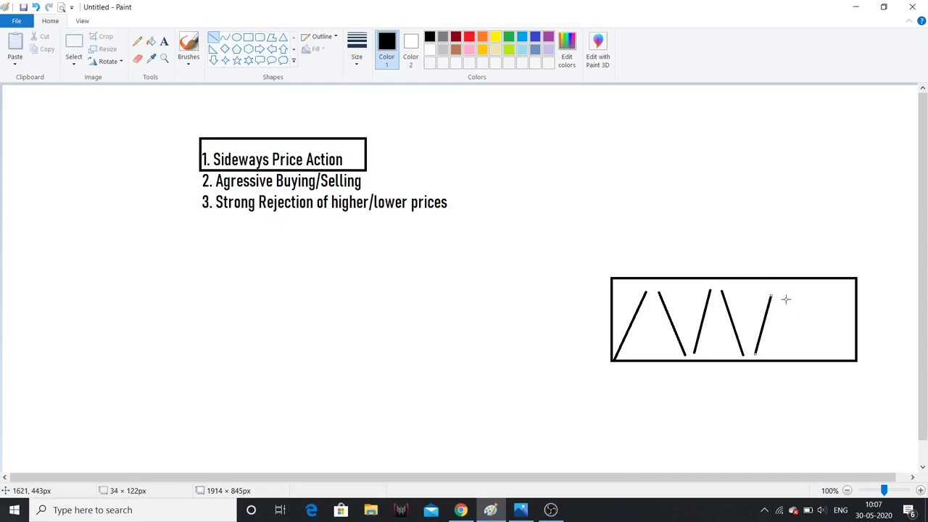
{"action": "mouse_move", "coordinate": [781, 295]}
{"action": "left_mouse_down"}
{"action": "mouse_move", "coordinate": [808, 360]}
{"action": "mouse_move", "coordinate": [824, 291]}
{"action": "left_mouse_up"}
{"action": "mouse_move", "coordinate": [834, 293]}
{"action": "left_mouse_down"}
{"action": "mouse_move", "coordinate": [846, 342]}
{"action": "mouse_move", "coordinate": [816, 296]}
{"action": "mouse_move", "coordinate": [835, 291]}
{"action": "mouse_move", "coordinate": [853, 355]}
{"action": "left_mouse_up"}
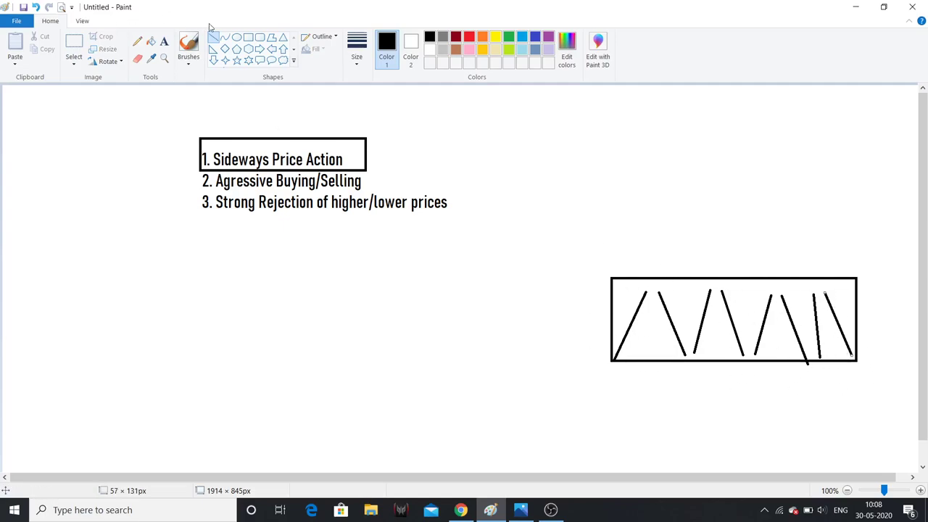
Draw a thin box below the zigzag box and fill it with short tick marks
{"action": "left_click", "coordinate": [248, 37]}
{"action": "left_click_drag", "start_coordinate": [626, 411], "coordinate": [869, 435]}
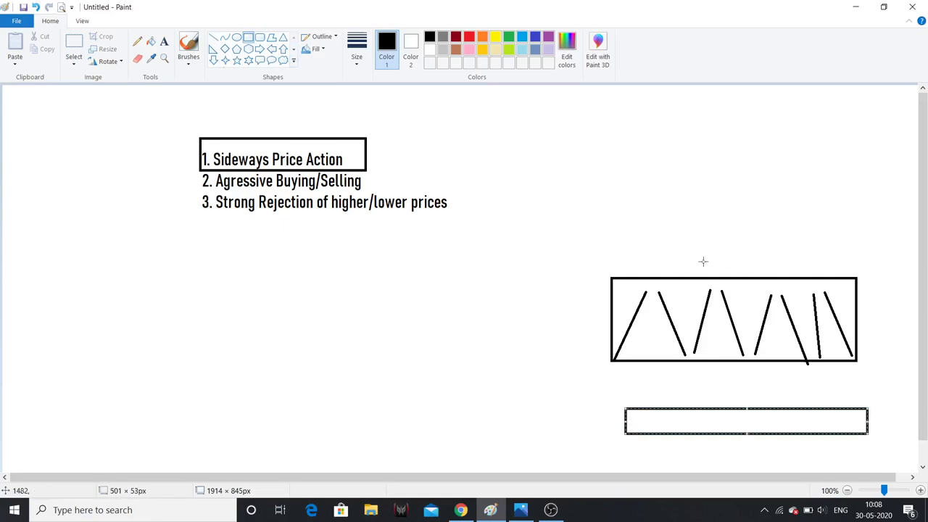
{"action": "left_click", "coordinate": [214, 40]}
{"action": "mouse_move", "coordinate": [635, 421]}
{"action": "left_mouse_down"}
{"action": "mouse_move", "coordinate": [735, 438]}
{"action": "mouse_move", "coordinate": [839, 433]}
{"action": "left_mouse_up"}
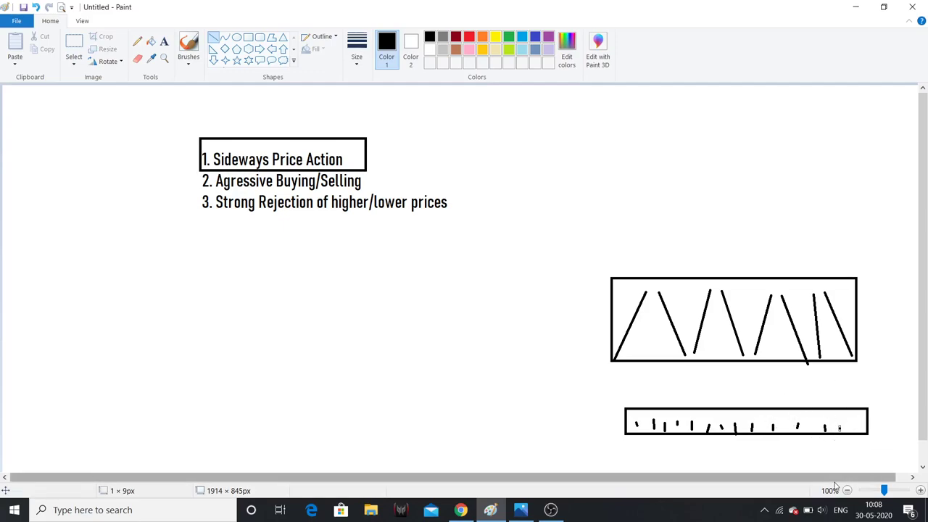
{"action": "left_click_drag", "start_coordinate": [836, 478], "coordinate": [844, 478]}
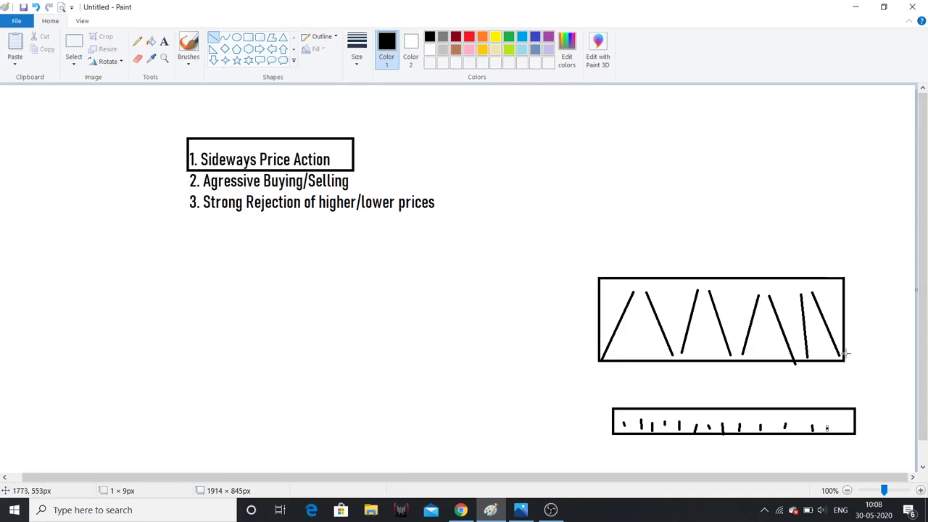
Draw tall vertical lines up from the right-hand boxes and underline '2. Agressive Buying/Selling'
{"action": "mouse_move", "coordinate": [841, 358]}
{"action": "left_mouse_down"}
{"action": "mouse_move", "coordinate": [841, 201]}
{"action": "mouse_move", "coordinate": [831, 202]}
{"action": "left_mouse_up"}
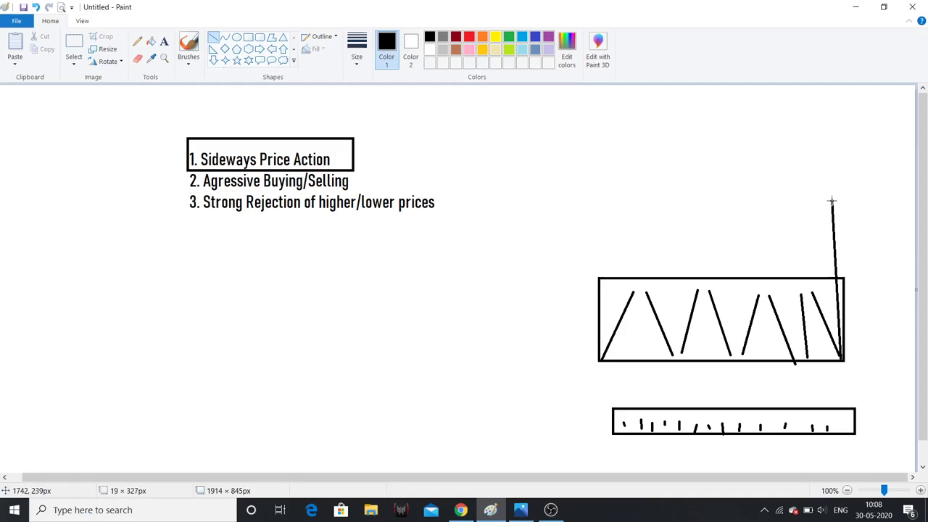
{"action": "left_click_drag", "start_coordinate": [842, 435], "coordinate": [834, 380]}
{"action": "mouse_move", "coordinate": [849, 429]}
{"action": "left_mouse_down"}
{"action": "mouse_move", "coordinate": [843, 401]}
{"action": "mouse_move", "coordinate": [835, 446]}
{"action": "mouse_move", "coordinate": [846, 391]}
{"action": "mouse_move", "coordinate": [849, 446]}
{"action": "mouse_move", "coordinate": [839, 392]}
{"action": "left_mouse_up"}
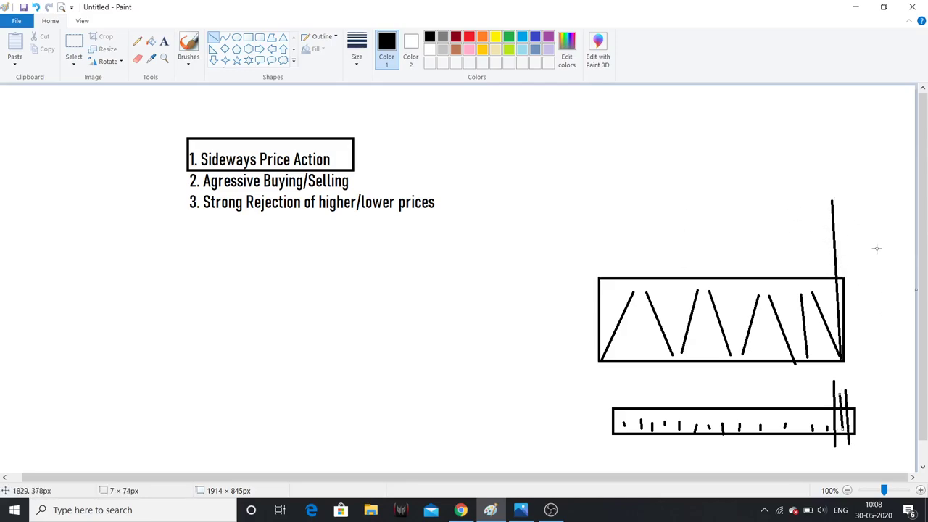
{"action": "left_click_drag", "start_coordinate": [848, 214], "coordinate": [852, 84]}
{"action": "left_click_drag", "start_coordinate": [870, 134], "coordinate": [873, 86]}
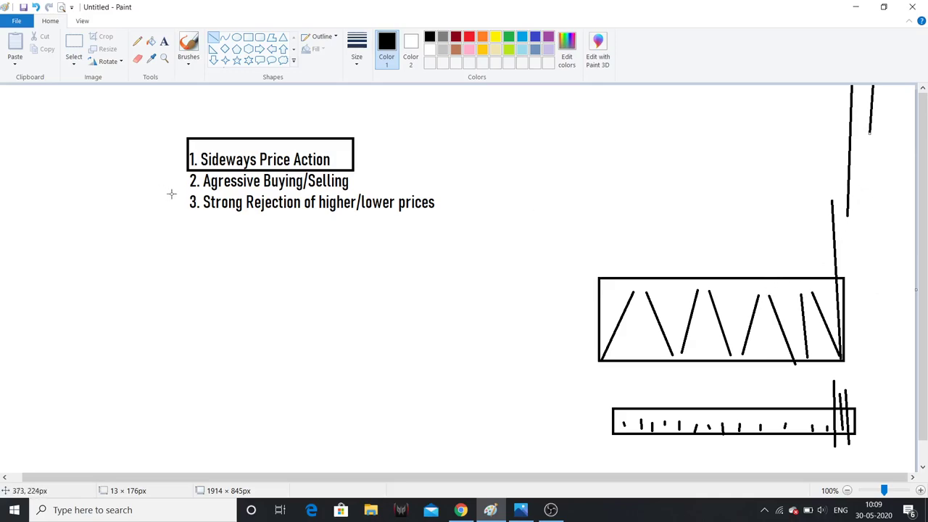
{"action": "left_click_drag", "start_coordinate": [201, 194], "coordinate": [362, 193]}
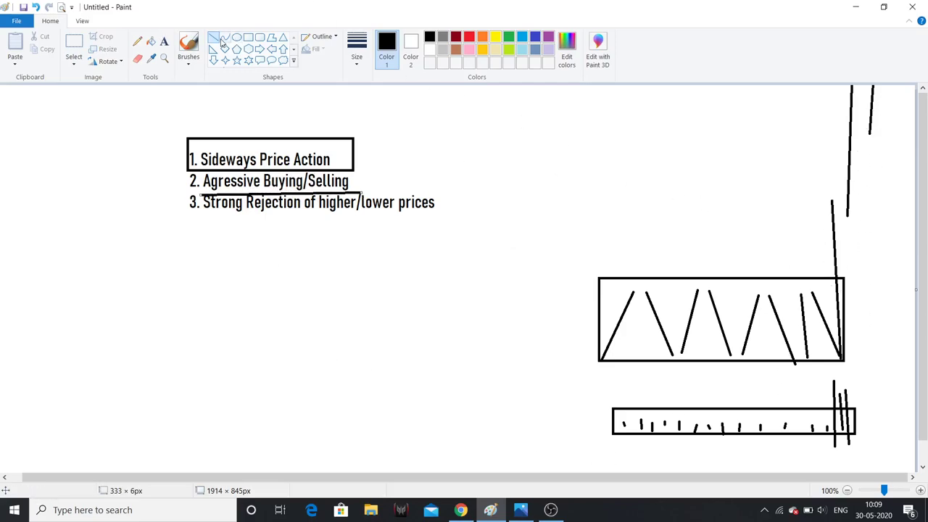
Draw five slanted lines meeting the tall verticals and outline a thin rectangle across the top right
{"action": "left_click_drag", "start_coordinate": [732, 122], "coordinate": [838, 137]}
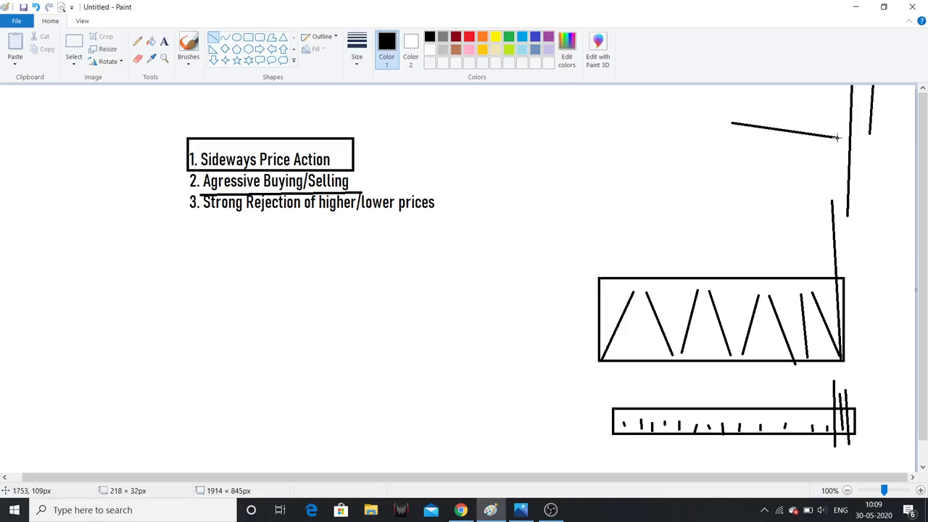
{"action": "left_click_drag", "start_coordinate": [756, 141], "coordinate": [846, 155]}
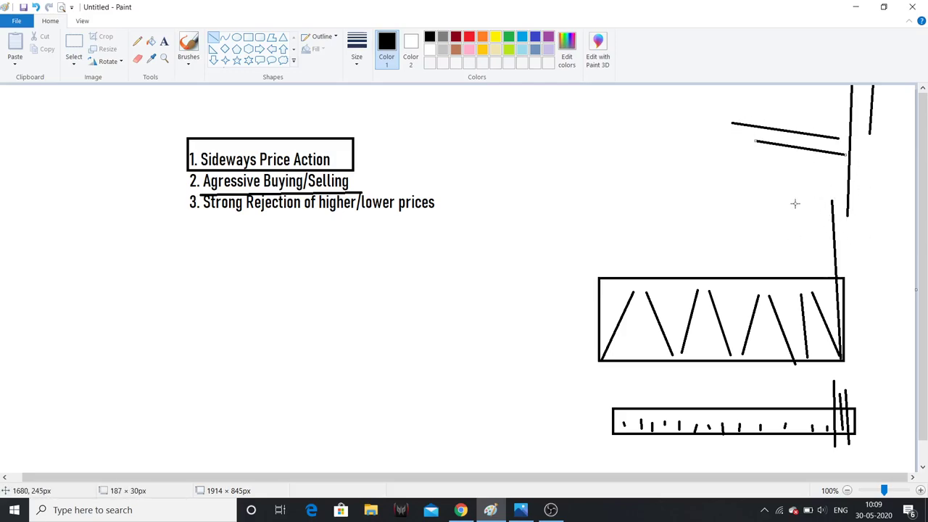
{"action": "mouse_move", "coordinate": [713, 234]}
{"action": "left_mouse_down"}
{"action": "mouse_move", "coordinate": [802, 240]}
{"action": "mouse_move", "coordinate": [840, 278]}
{"action": "mouse_move", "coordinate": [831, 263]}
{"action": "left_mouse_up"}
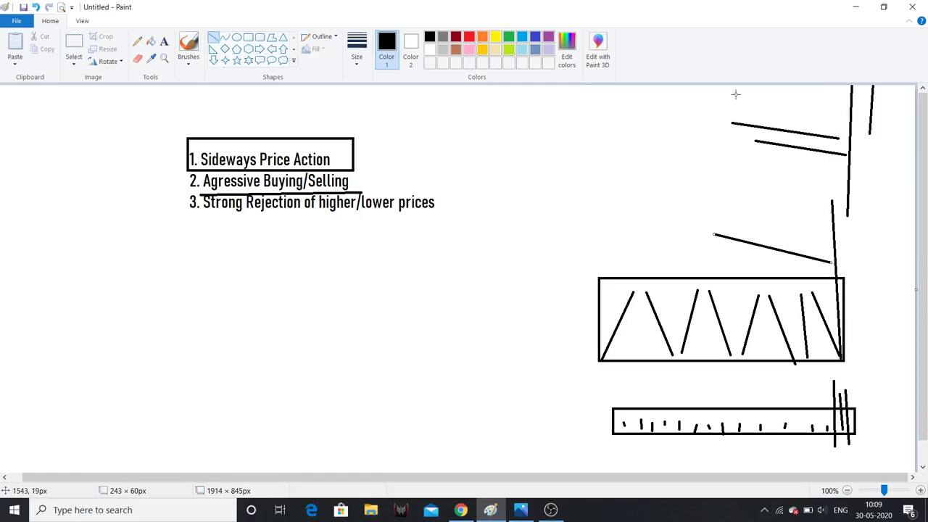
{"action": "left_click_drag", "start_coordinate": [738, 93], "coordinate": [855, 108]}
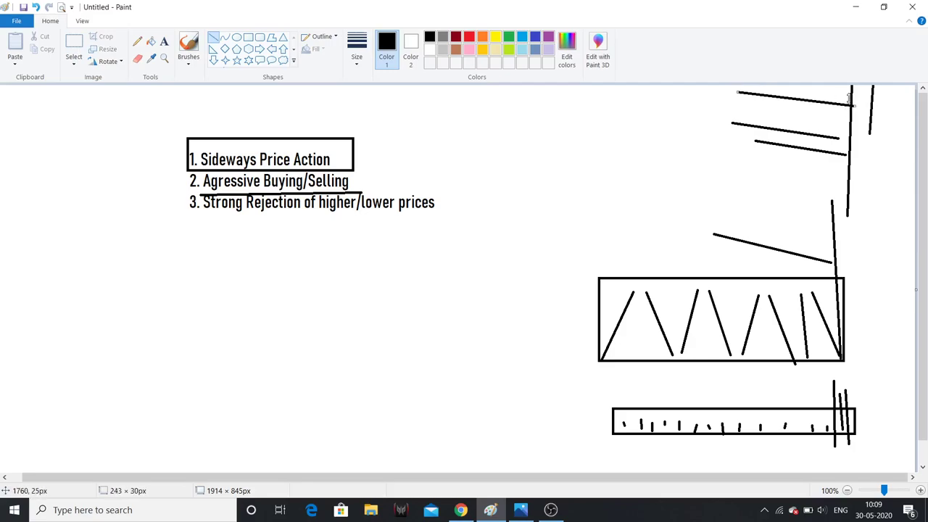
{"action": "left_click_drag", "start_coordinate": [762, 108], "coordinate": [843, 116]}
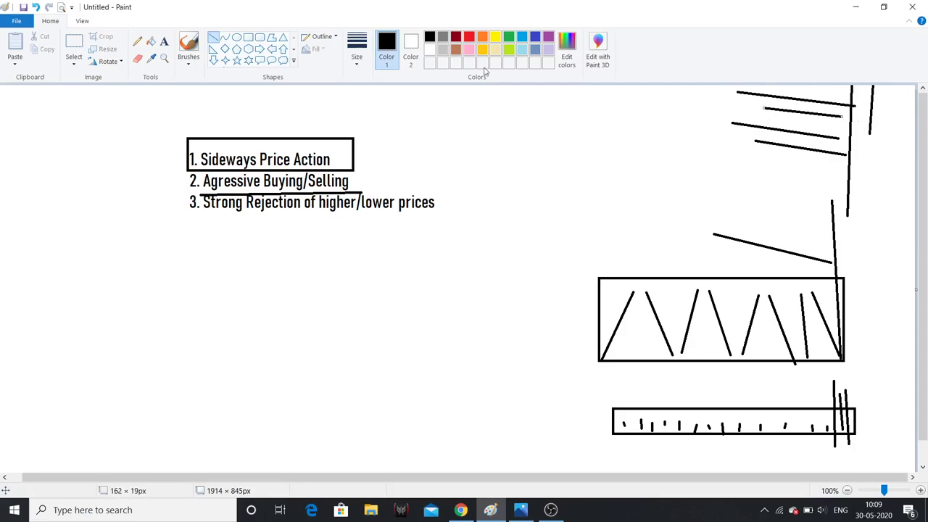
{"action": "left_click", "coordinate": [248, 37]}
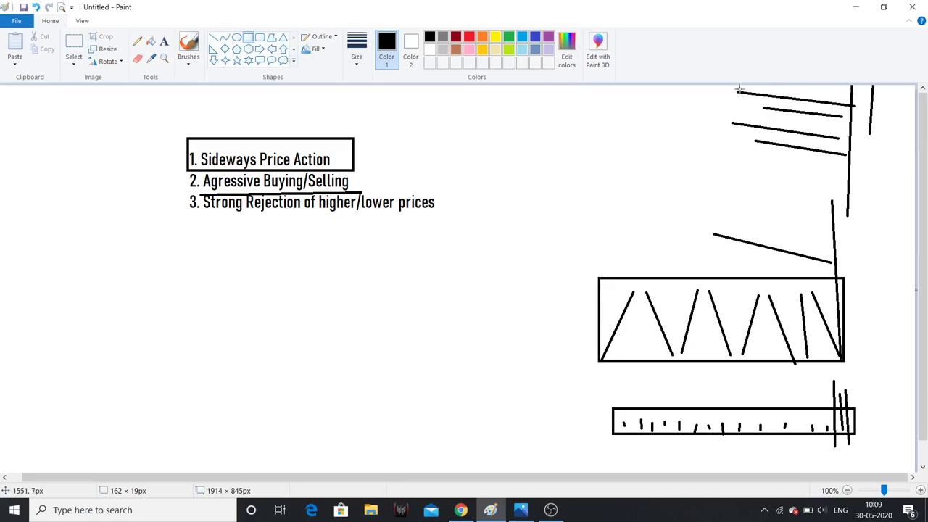
{"action": "left_click_drag", "start_coordinate": [740, 90], "coordinate": [891, 106]}
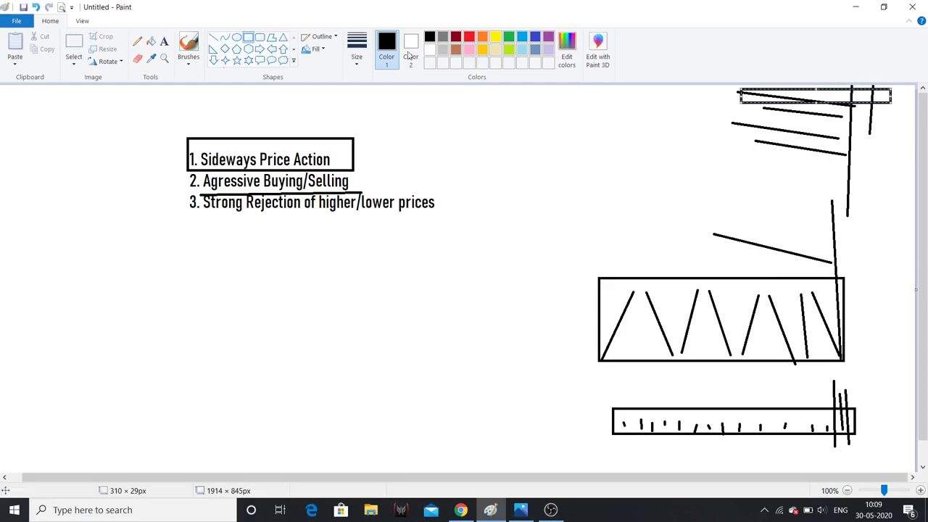
Add red boxes at the top right, a red line down from them, and a red underline under item 3
{"action": "left_click", "coordinate": [213, 37]}
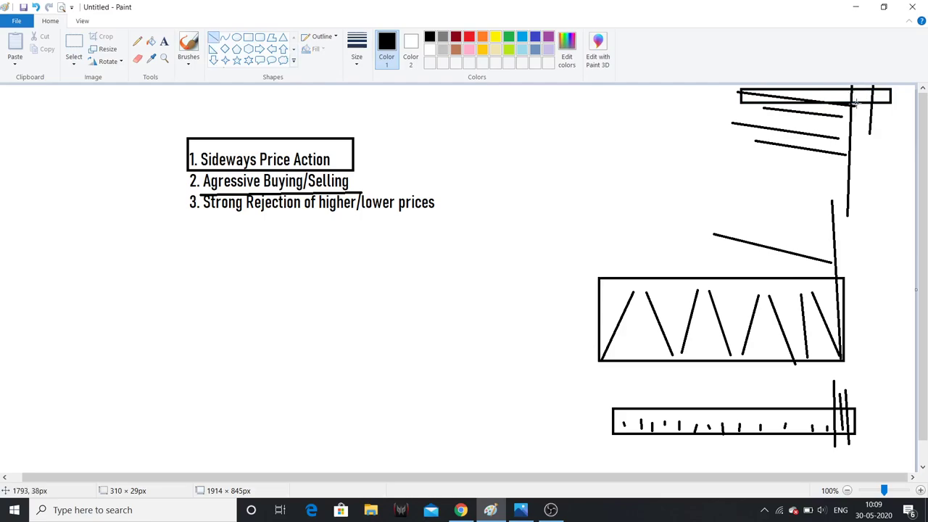
{"action": "left_click", "coordinate": [248, 37]}
{"action": "left_click", "coordinate": [468, 37]}
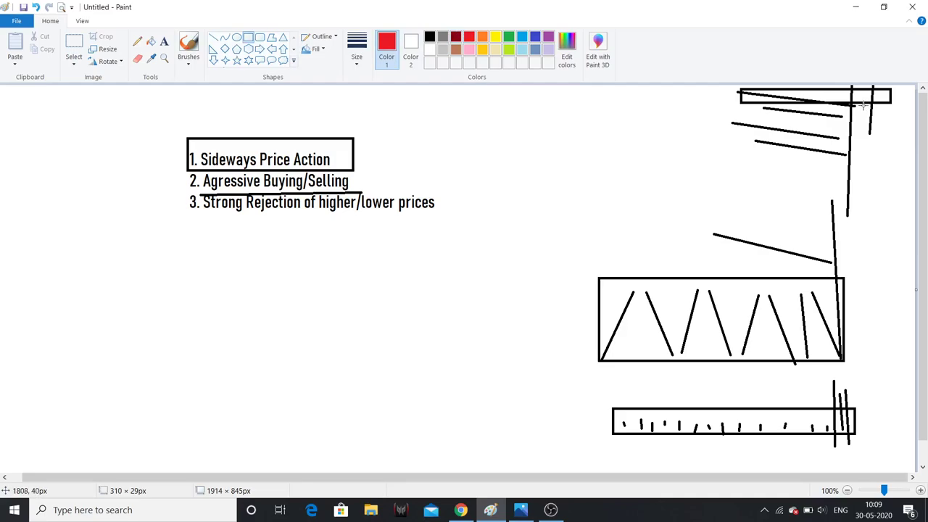
{"action": "mouse_move", "coordinate": [863, 103]}
{"action": "left_mouse_down"}
{"action": "mouse_move", "coordinate": [870, 118]}
{"action": "mouse_move", "coordinate": [905, 136]}
{"action": "mouse_move", "coordinate": [893, 186]}
{"action": "mouse_move", "coordinate": [905, 216]}
{"action": "left_mouse_up"}
{"action": "left_click", "coordinate": [213, 37]}
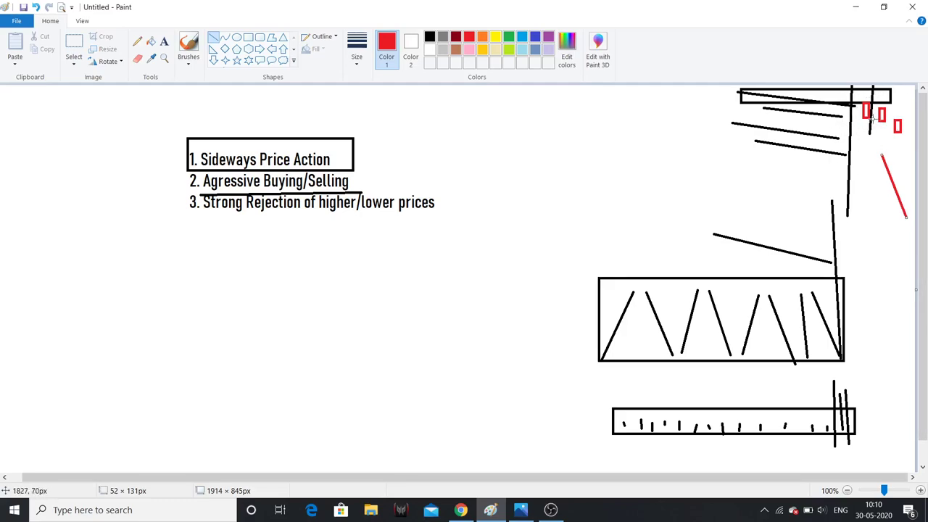
{"action": "left_click", "coordinate": [248, 37]}
{"action": "left_click_drag", "start_coordinate": [817, 101], "coordinate": [904, 145]}
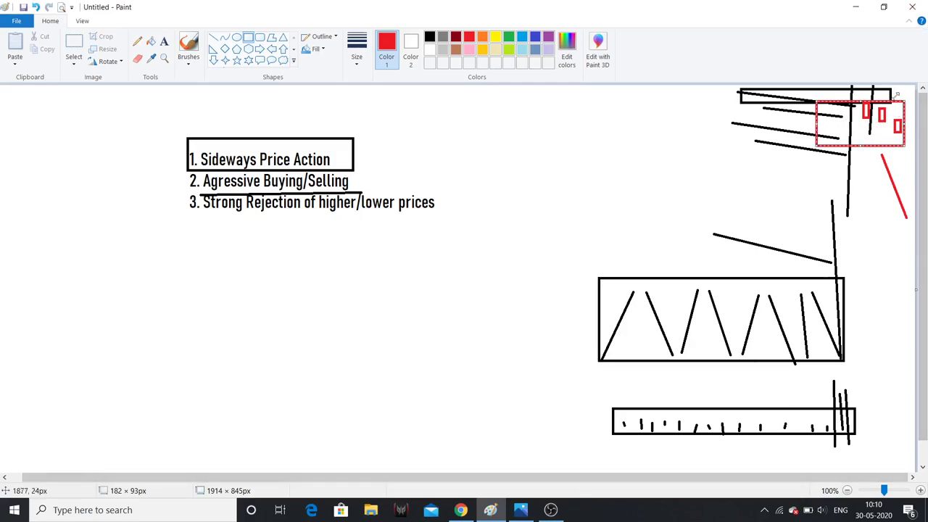
{"action": "left_click", "coordinate": [212, 37]}
{"action": "left_click_drag", "start_coordinate": [869, 137], "coordinate": [907, 212]}
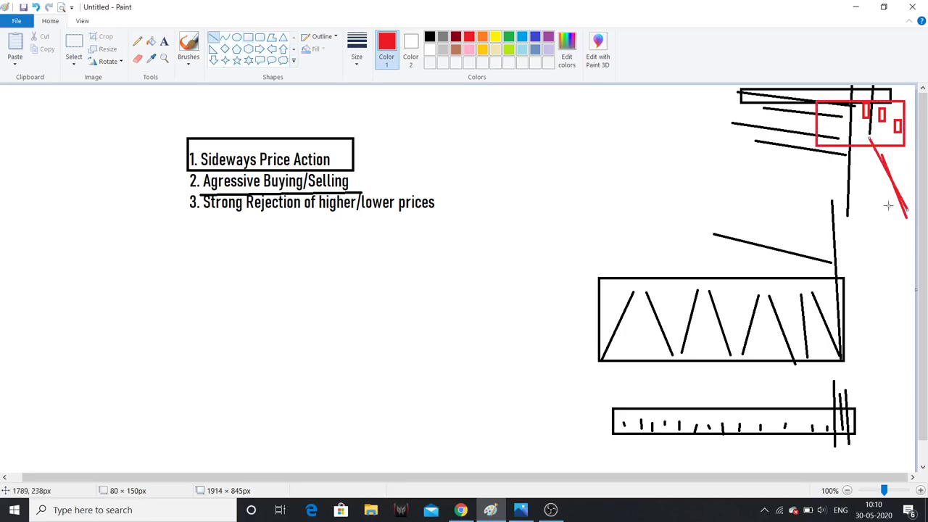
{"action": "left_click_drag", "start_coordinate": [213, 220], "coordinate": [443, 215]}
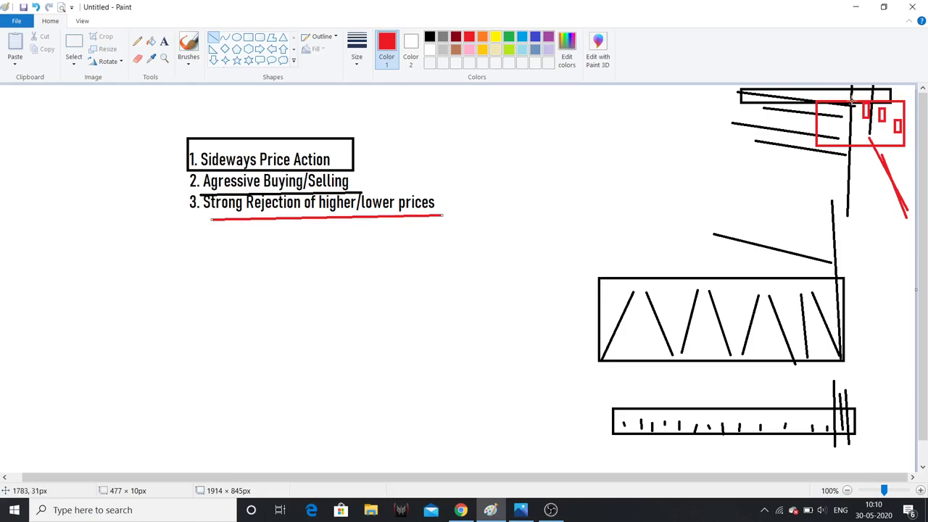
Undo the red annotations and the recent black strokes with Ctrl+Z
{"action": "key", "text": "ctrl+z"}
{"action": "key", "text": "ctrl+z"}
{"action": "key", "text": "ctrl+z"}
{"action": "key", "text": "ctrl+z"}
{"action": "key", "text": "ctrl+z"}
{"action": "key", "text": "ctrl+z"}
{"action": "key", "text": "ctrl+z"}
{"action": "key", "text": "ctrl+z"}
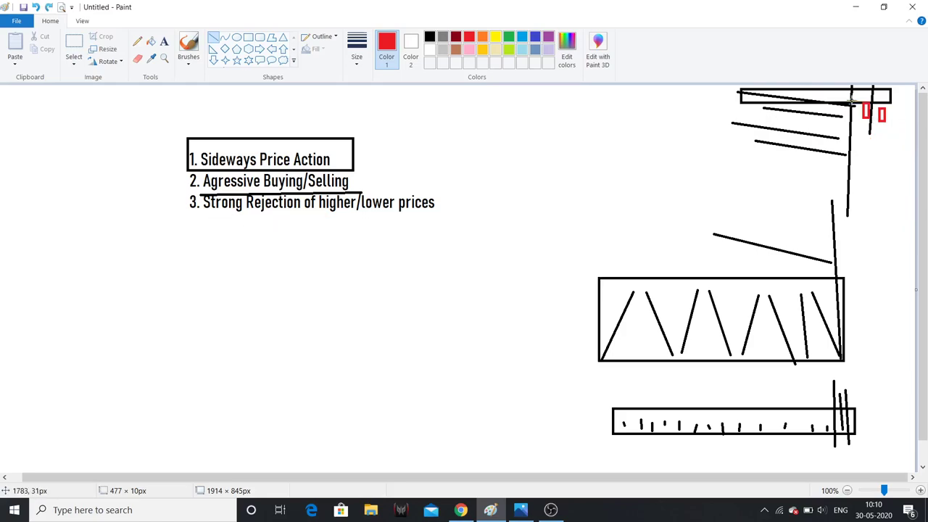
{"action": "key", "text": "ctrl+z"}
{"action": "key", "text": "ctrl+z"}
{"action": "key", "text": "ctrl+z"}
{"action": "key", "text": "ctrl+z"}
{"action": "key", "text": "ctrl+z"}
{"action": "key", "text": "ctrl+z"}
{"action": "key", "text": "ctrl+z"}
{"action": "key", "text": "ctrl+z"}
{"action": "key", "text": "ctrl+z"}
{"action": "key", "text": "ctrl+z"}
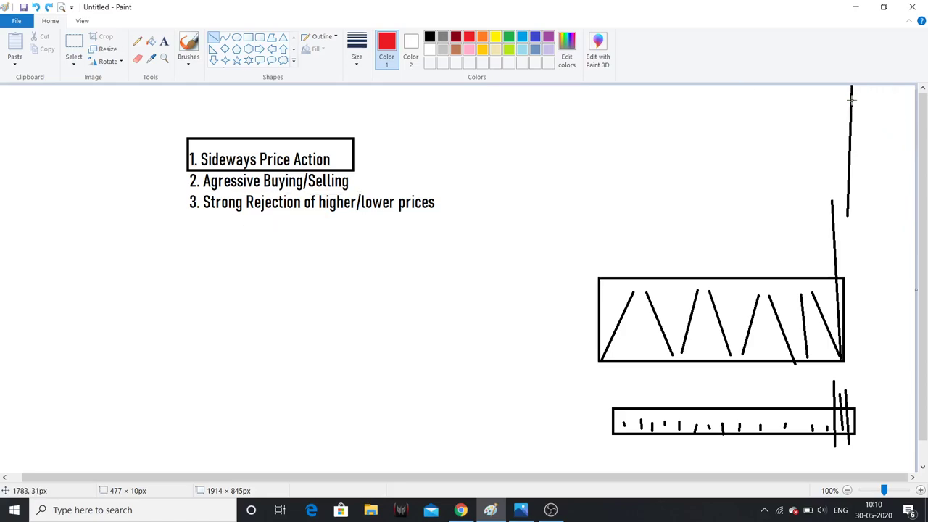
{"action": "key", "text": "ctrl+z"}
{"action": "key", "text": "ctrl+z"}
{"action": "key", "text": "ctrl+z"}
{"action": "key", "text": "ctrl+z"}
{"action": "key", "text": "ctrl+z"}
{"action": "key", "text": "ctrl+z"}
Undo the remaining lower box and slanted lines, then draw two black channel lines lower right
{"action": "key", "text": "ctrl+z"}
{"action": "key", "text": "ctrl+z"}
{"action": "key", "text": "ctrl+z"}
{"action": "key", "text": "ctrl+z"}
{"action": "key", "text": "ctrl+z"}
{"action": "key", "text": "ctrl+z"}
{"action": "key", "text": "ctrl+z"}
{"action": "key", "text": "ctrl+z"}
{"action": "key", "text": "ctrl+z"}
{"action": "key", "text": "ctrl+z"}
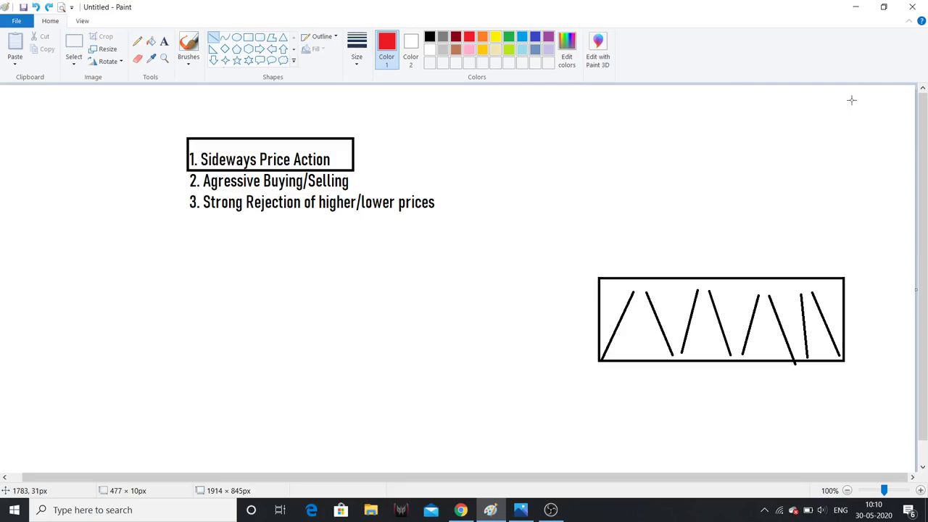
{"action": "key", "text": "ctrl+z"}
{"action": "key", "text": "ctrl+z"}
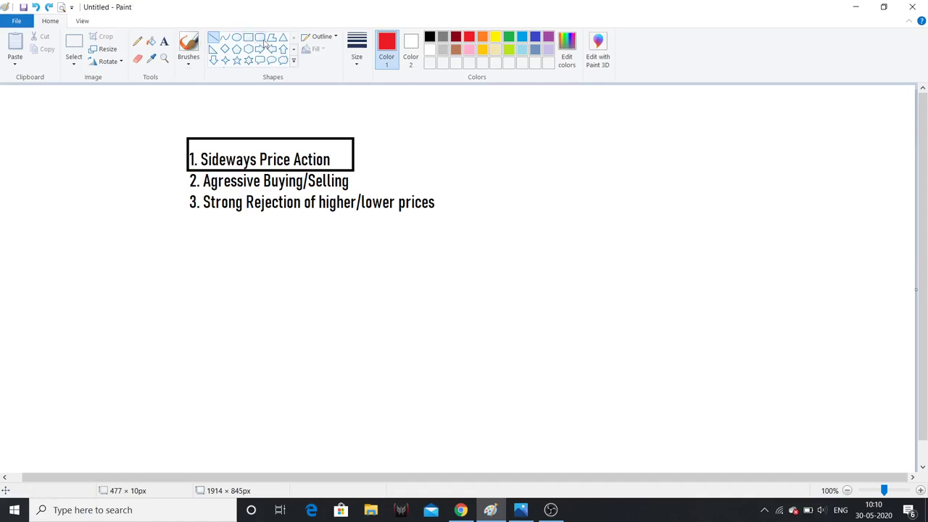
{"action": "left_click", "coordinate": [428, 38]}
{"action": "left_click_drag", "start_coordinate": [483, 354], "coordinate": [694, 351]}
{"action": "mouse_move", "coordinate": [489, 406]}
{"action": "left_mouse_down"}
{"action": "mouse_move", "coordinate": [707, 401]}
{"action": "mouse_move", "coordinate": [508, 360]}
{"action": "mouse_move", "coordinate": [533, 390]}
{"action": "mouse_move", "coordinate": [570, 357]}
{"action": "mouse_move", "coordinate": [597, 387]}
{"action": "mouse_move", "coordinate": [616, 365]}
{"action": "mouse_move", "coordinate": [585, 407]}
{"action": "mouse_move", "coordinate": [609, 370]}
{"action": "mouse_move", "coordinate": [638, 392]}
{"action": "mouse_move", "coordinate": [661, 364]}
{"action": "mouse_move", "coordinate": [693, 399]}
{"action": "mouse_move", "coordinate": [688, 300]}
{"action": "mouse_move", "coordinate": [695, 314]}
{"action": "left_mouse_up"}
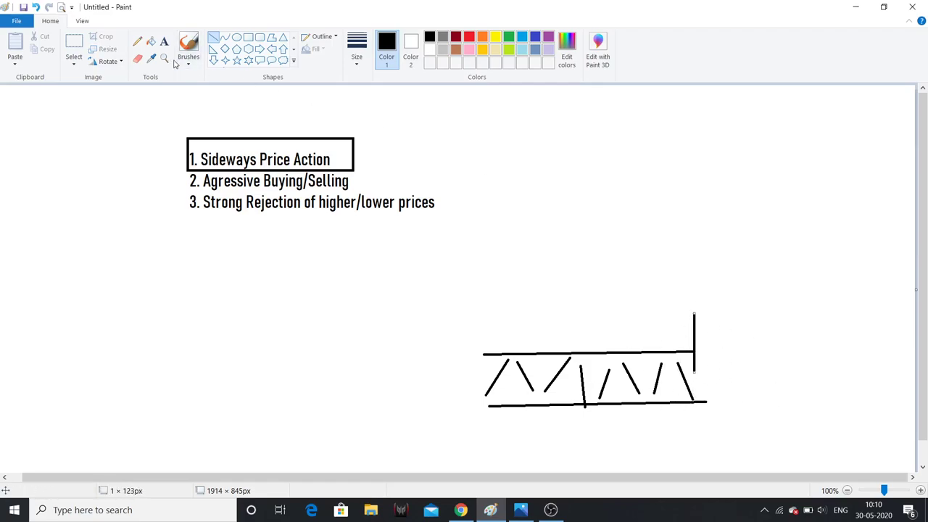
Add short ticks below the channel, a doubled vertical spike at its right end, and a slanted line to it
{"action": "mouse_move", "coordinate": [491, 437]}
{"action": "left_mouse_down"}
{"action": "mouse_move", "coordinate": [491, 456]}
{"action": "mouse_move", "coordinate": [519, 461]}
{"action": "left_mouse_up"}
{"action": "mouse_move", "coordinate": [561, 439]}
{"action": "left_mouse_down"}
{"action": "mouse_move", "coordinate": [562, 452]}
{"action": "mouse_move", "coordinate": [593, 457]}
{"action": "mouse_move", "coordinate": [675, 453]}
{"action": "left_mouse_up"}
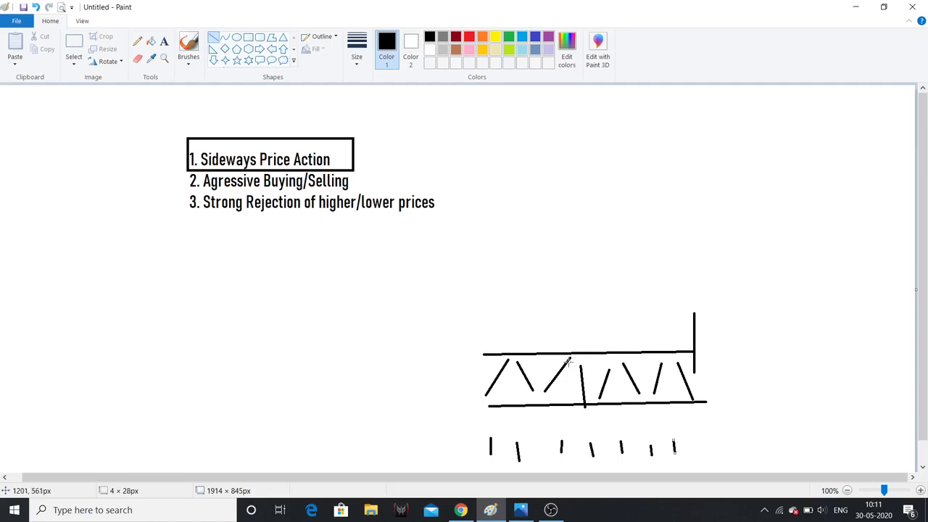
{"action": "mouse_move", "coordinate": [694, 372]}
{"action": "left_mouse_down"}
{"action": "mouse_move", "coordinate": [697, 311]}
{"action": "mouse_move", "coordinate": [694, 376]}
{"action": "left_mouse_up"}
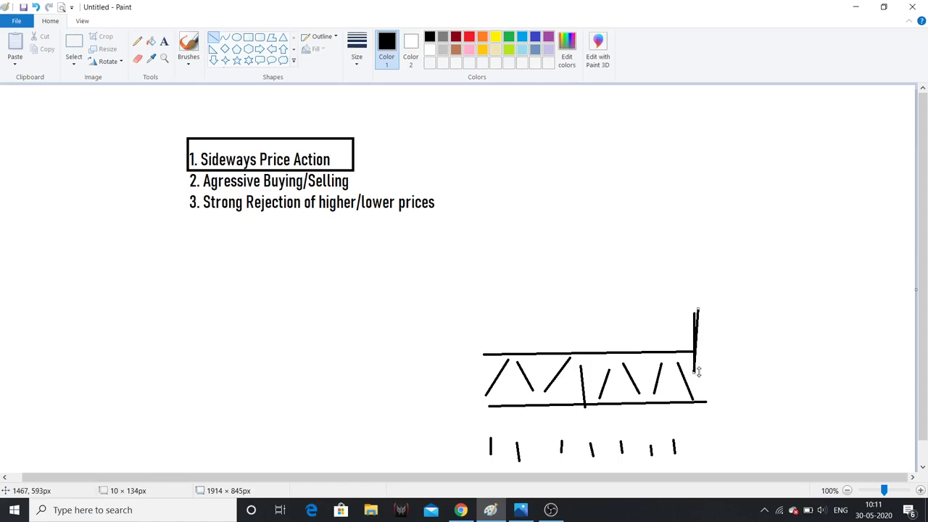
{"action": "left_click_drag", "start_coordinate": [699, 348], "coordinate": [698, 318]}
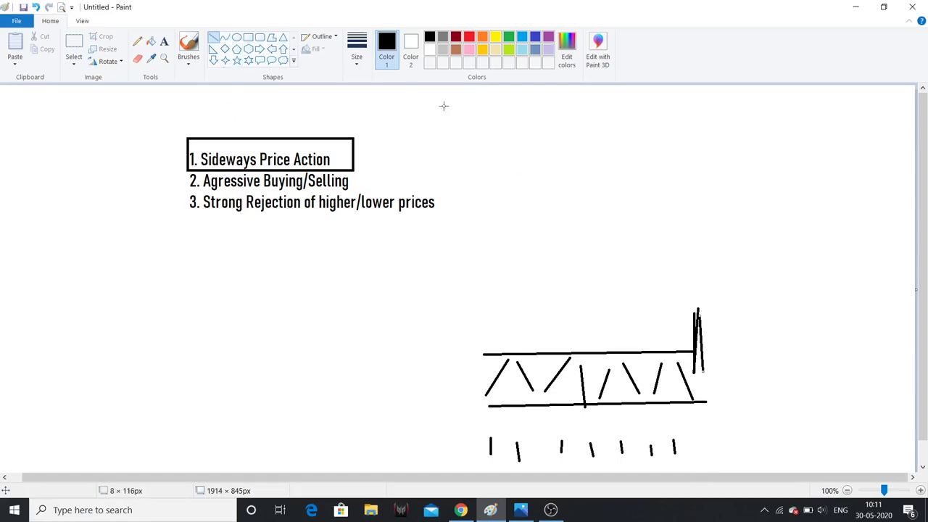
{"action": "left_click_drag", "start_coordinate": [626, 318], "coordinate": [693, 343]}
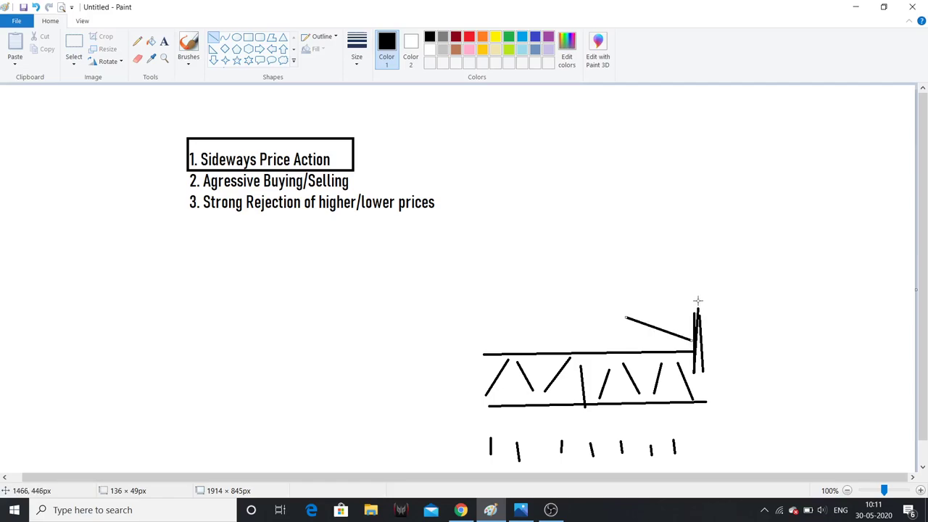
Extend a tall vertical from the spike, joined by three slanted lines and crossed by a long top line
{"action": "left_click_drag", "start_coordinate": [697, 314], "coordinate": [696, 176]}
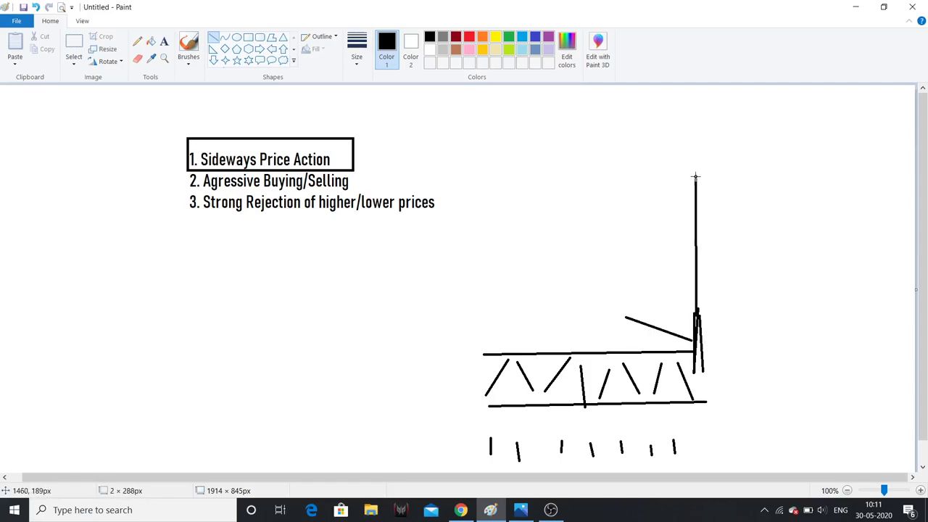
{"action": "left_click_drag", "start_coordinate": [602, 209], "coordinate": [702, 203]}
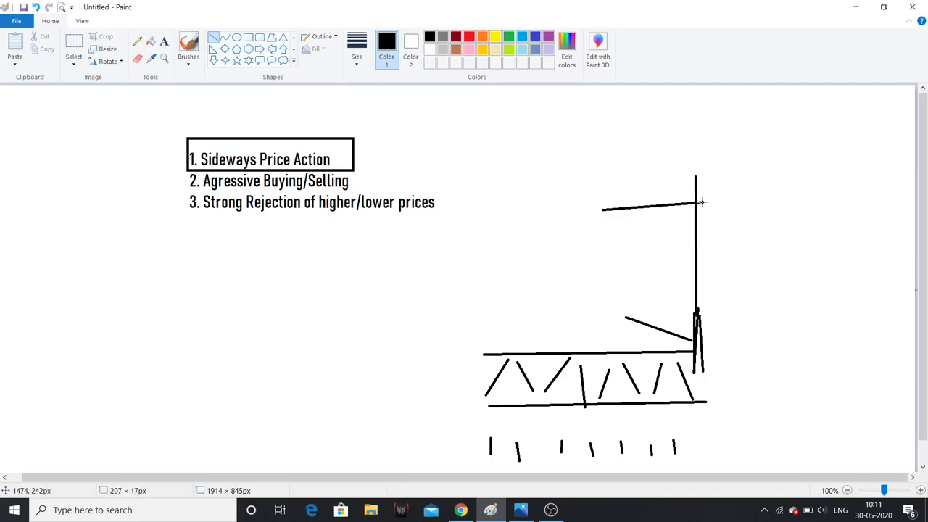
{"action": "left_click_drag", "start_coordinate": [607, 241], "coordinate": [695, 227]}
{"action": "left_click_drag", "start_coordinate": [606, 176], "coordinate": [707, 196]}
{"action": "left_click_drag", "start_coordinate": [621, 168], "coordinate": [833, 163]}
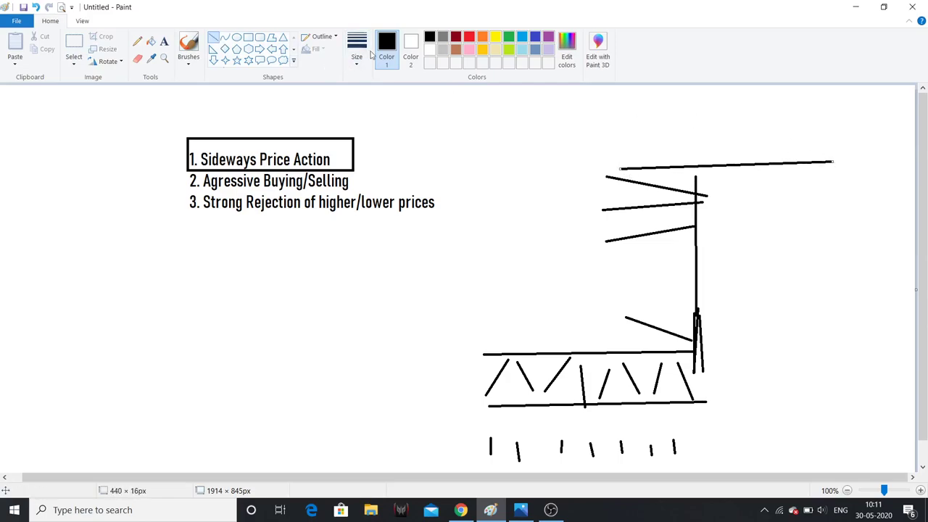
Mark where the top line crosses the vertical with a small red box
{"action": "left_click", "coordinate": [248, 37]}
{"action": "left_click", "coordinate": [468, 38]}
{"action": "left_click_drag", "start_coordinate": [693, 162], "coordinate": [714, 177]}
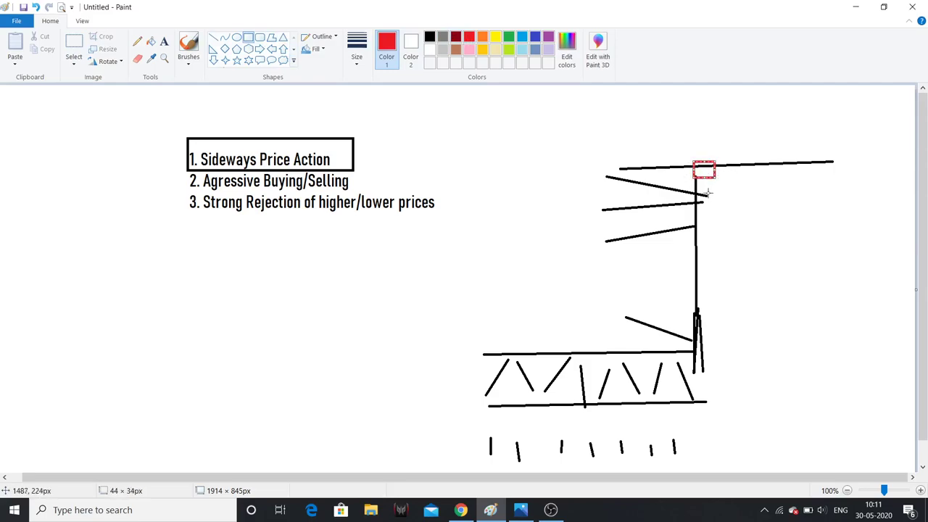
Draw a second, flatter red rectangle right of the junction in the Paint sketch, then choose the Line shape
{"action": "mouse_move", "coordinate": [722, 191]}
{"action": "left_mouse_down"}
{"action": "mouse_move", "coordinate": [747, 212]}
{"action": "mouse_move", "coordinate": [725, 211]}
{"action": "mouse_move", "coordinate": [739, 197]}
{"action": "mouse_move", "coordinate": [798, 266]}
{"action": "left_mouse_up"}
{"action": "left_click", "coordinate": [213, 38]}
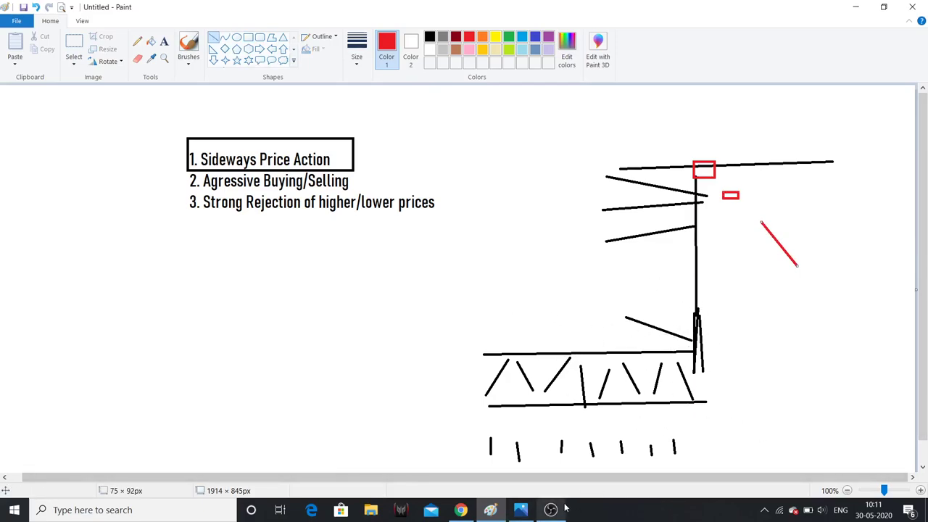
{"action": "mouse_move", "coordinate": [565, 508]}
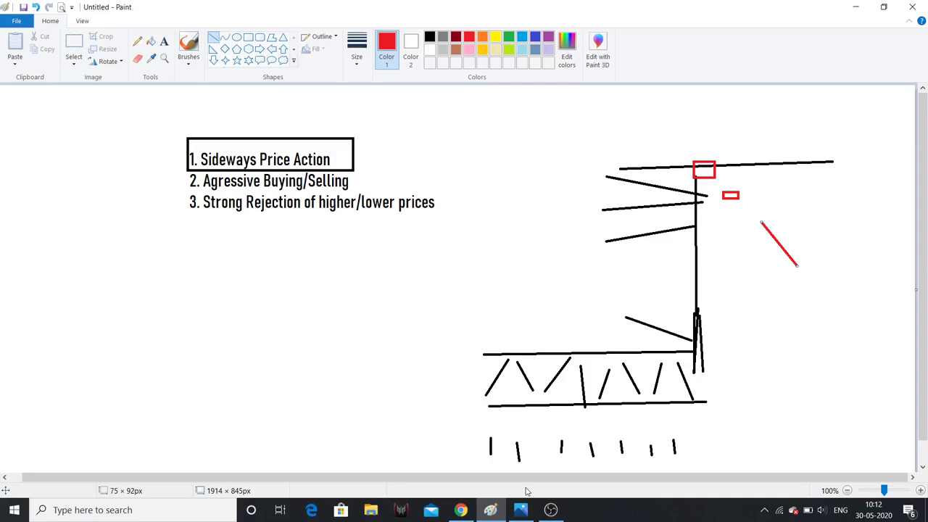
On the ASIANPAINT chart, pan back to the May bars and delete the shaded sideways-range box
{"action": "left_click", "coordinate": [461, 510]}
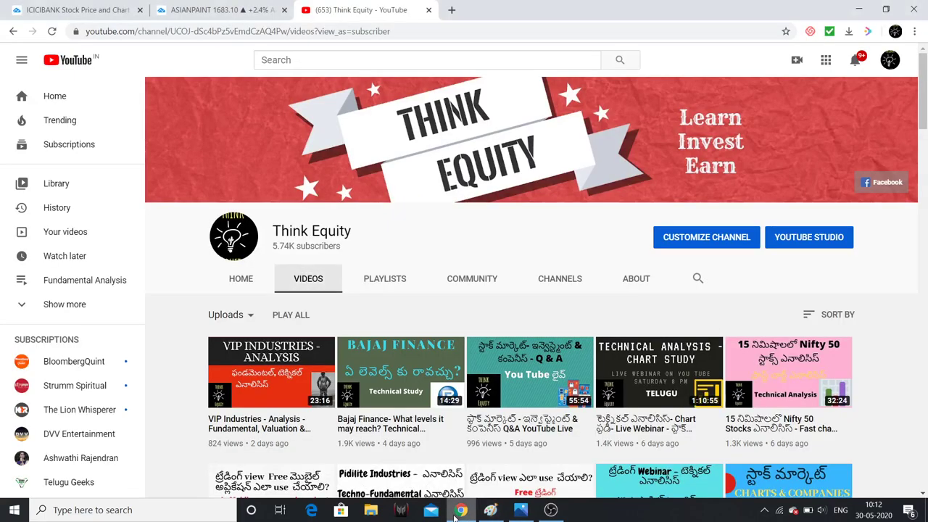
{"action": "left_click", "coordinate": [218, 10]}
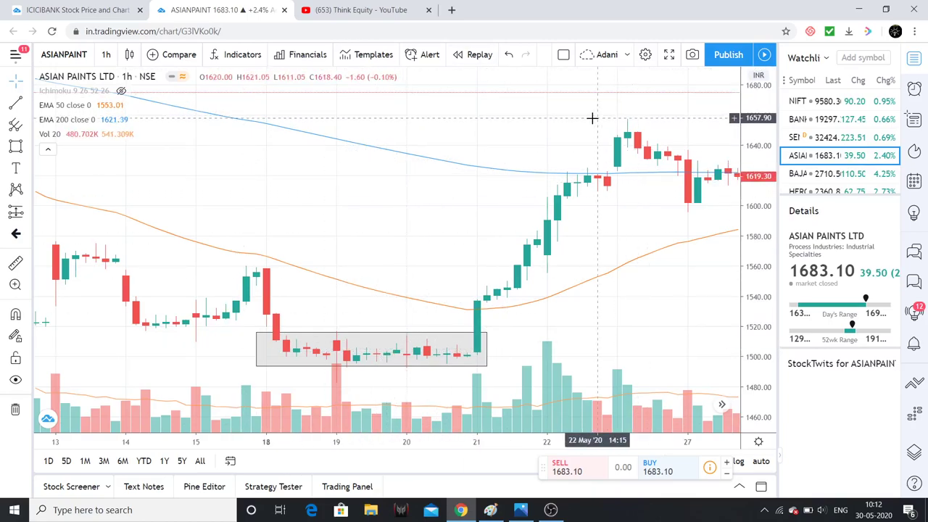
{"action": "left_click_drag", "start_coordinate": [597, 118], "coordinate": [468, 123]}
{"action": "left_click_drag", "start_coordinate": [655, 110], "coordinate": [603, 124]}
{"action": "left_click_drag", "start_coordinate": [229, 232], "coordinate": [454, 247]}
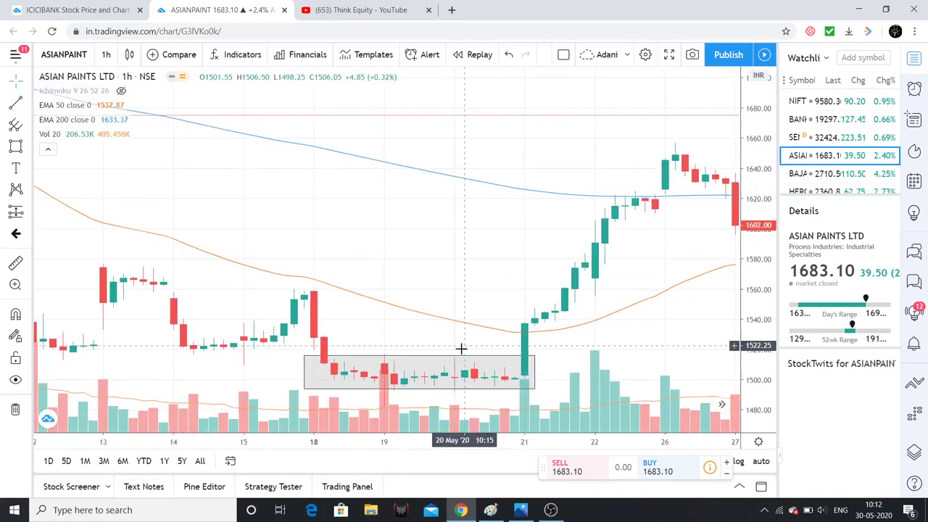
{"action": "left_click", "coordinate": [467, 357]}
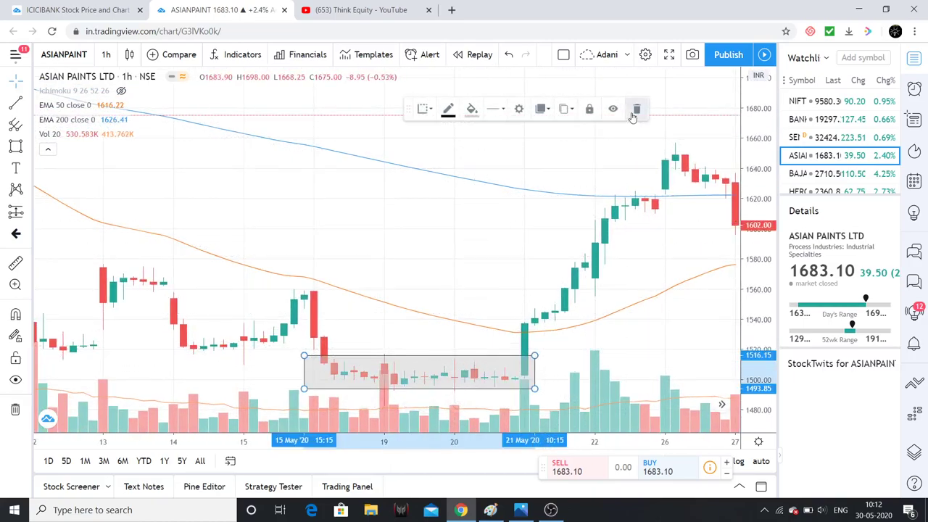
{"action": "key", "text": "Delete"}
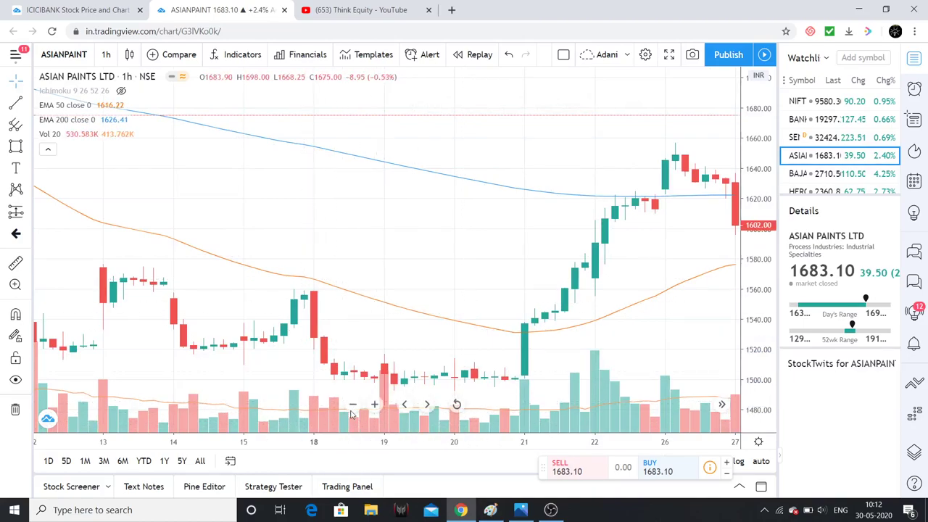
Zoom the chart out and switch the interval to 1 day
{"action": "left_click", "coordinate": [352, 406]}
{"action": "left_click", "coordinate": [352, 405]}
{"action": "left_click", "coordinate": [351, 405]}
{"action": "left_click", "coordinate": [350, 405]}
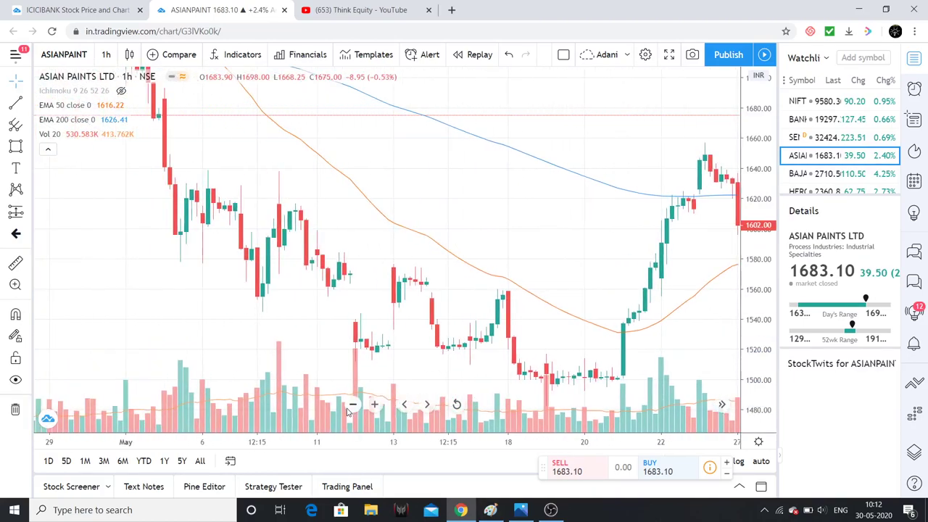
{"action": "left_click", "coordinate": [105, 55]}
{"action": "left_click", "coordinate": [174, 330]}
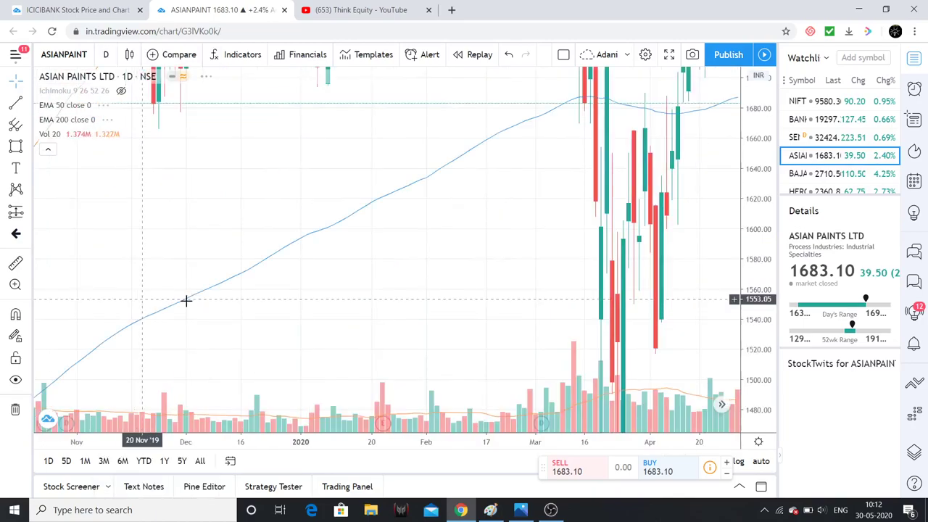
Pan the daily ASIANPAINT chart to show February through early June, ending at 1683.10
{"action": "left_click_drag", "start_coordinate": [650, 410], "coordinate": [124, 300]}
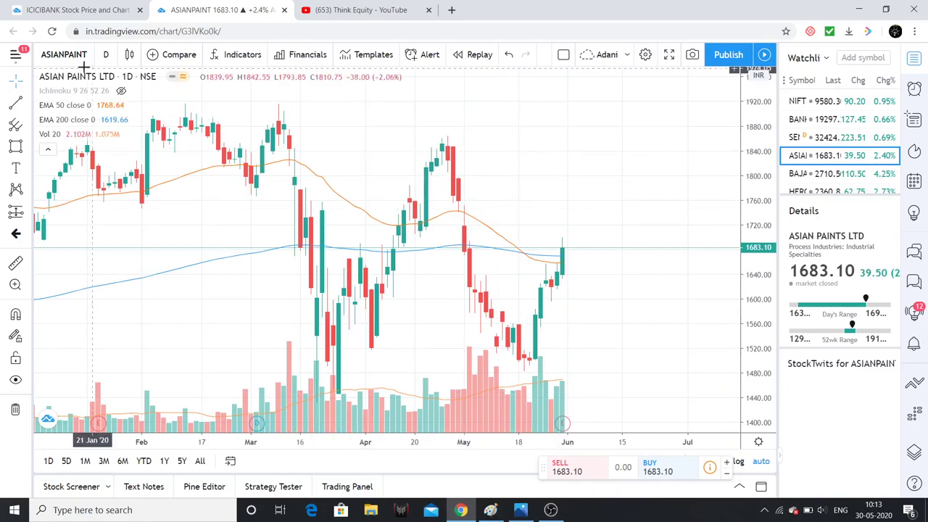
Switch the ASIANPAINT chart back to 1-hour candles and pan to the mid-May bars
{"action": "left_click", "coordinate": [106, 57]}
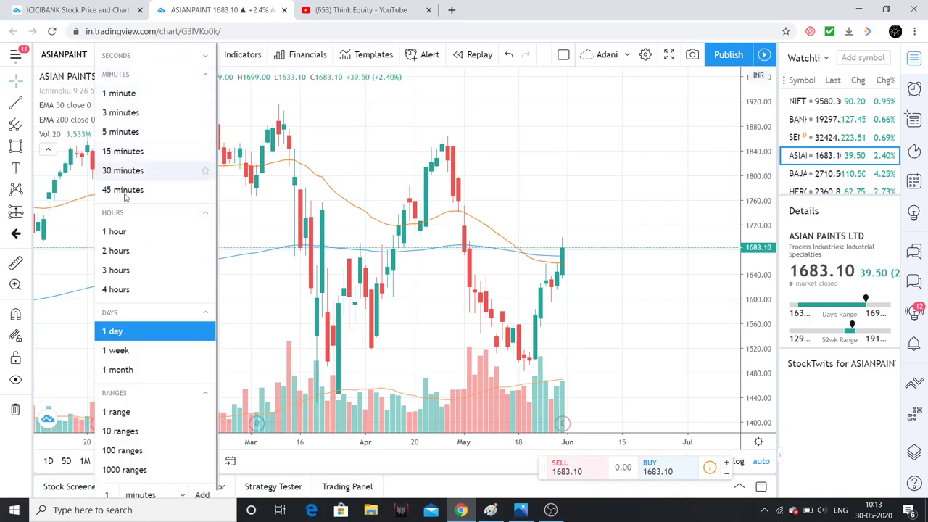
{"action": "left_click", "coordinate": [124, 233]}
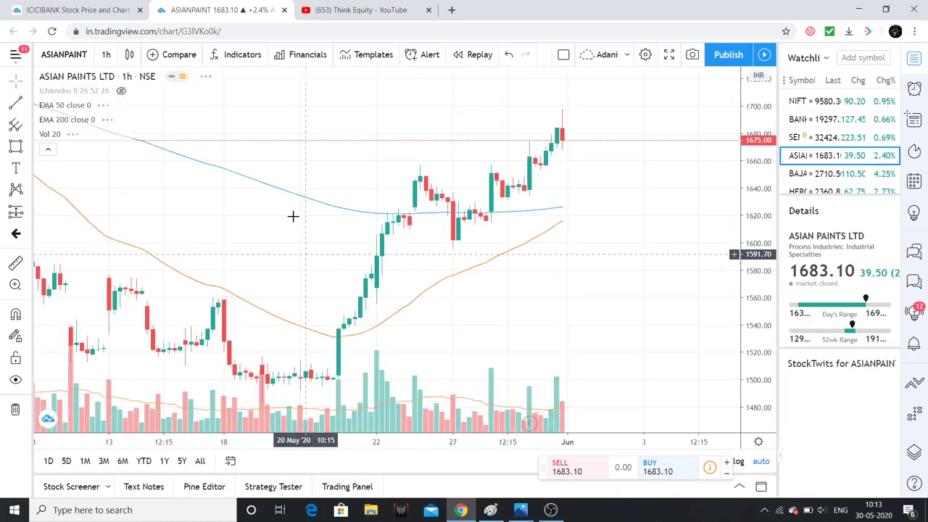
{"action": "left_click_drag", "start_coordinate": [263, 269], "coordinate": [389, 230]}
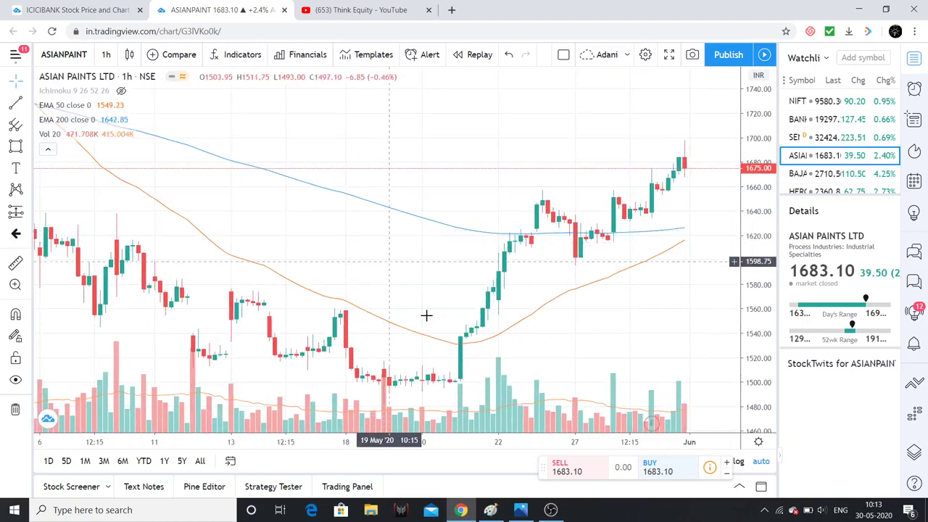
{"action": "left_click_drag", "start_coordinate": [639, 336], "coordinate": [662, 234]}
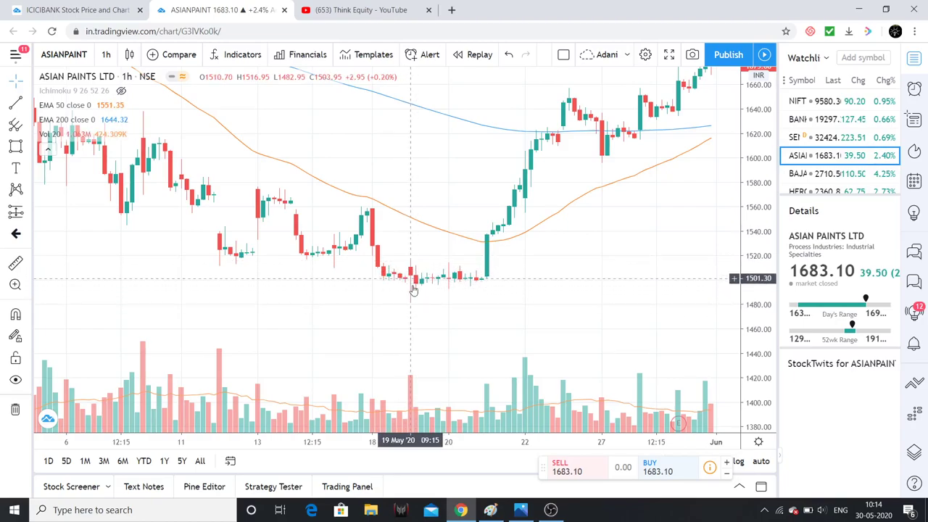
Draw a rectangle around the 18–21 May sideways candles, then bring up the SMART MONEY title image
{"action": "left_click", "coordinate": [15, 146]}
{"action": "left_click_drag", "start_coordinate": [372, 263], "coordinate": [493, 278]}
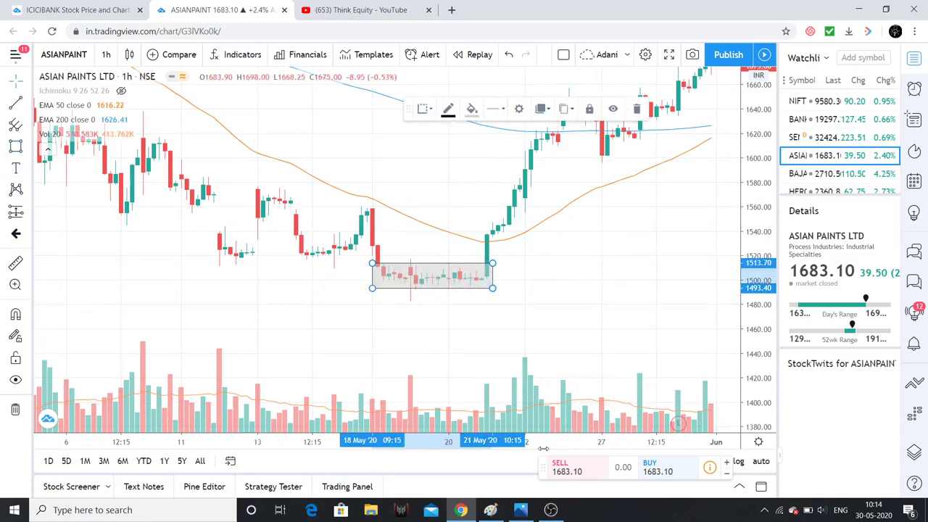
{"action": "left_click", "coordinate": [520, 510]}
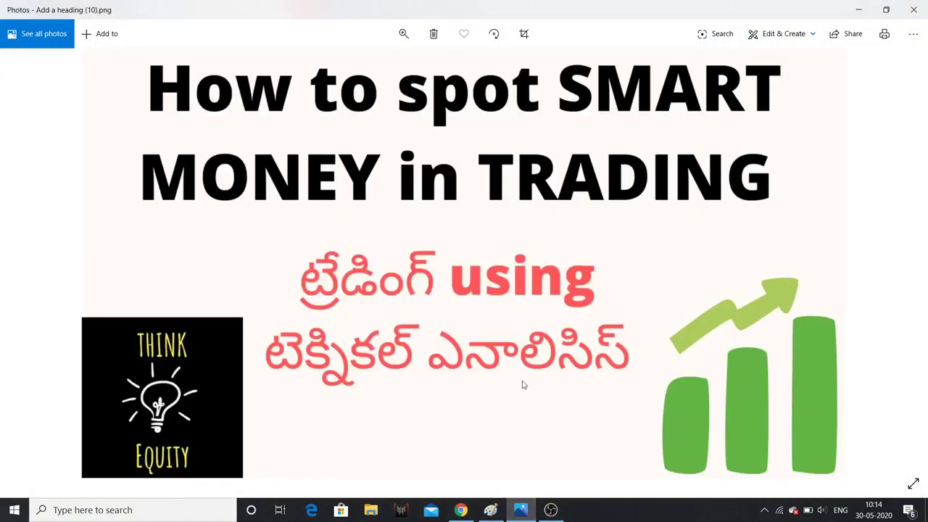
Glance at the Paint sketch, then return to the hourly ASIANPAINT chart in TradingView
{"action": "left_click", "coordinate": [490, 509]}
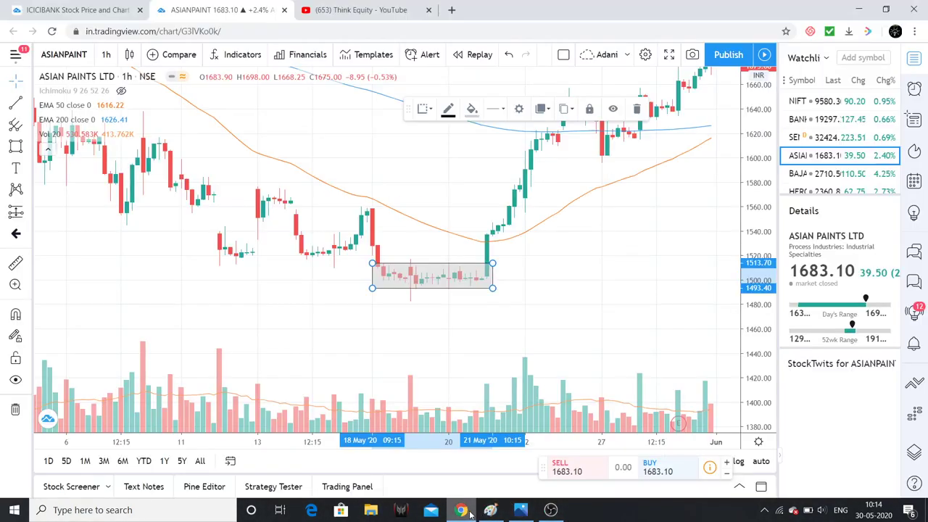
{"action": "left_click", "coordinate": [460, 510]}
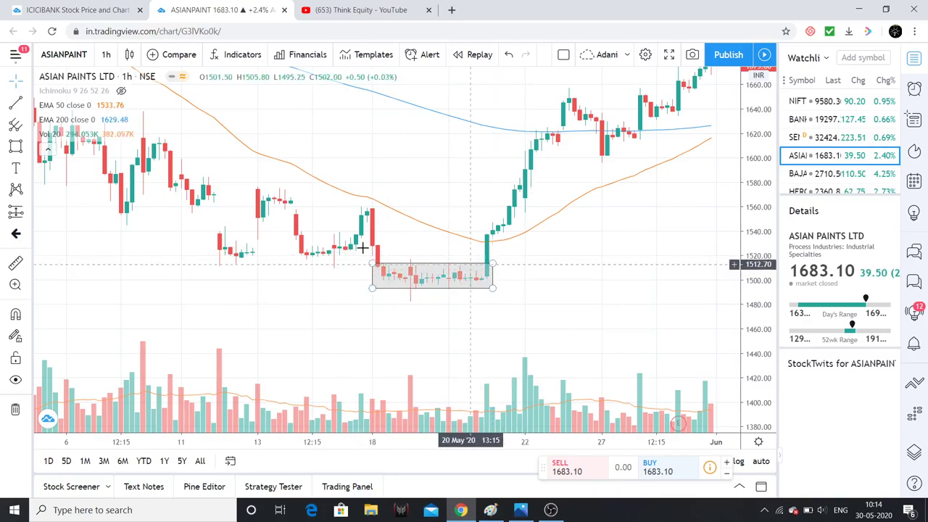
Draw two arrows pointing at the 19 May tall volume bar and the long lower wick below the box
{"action": "left_click", "coordinate": [444, 288]}
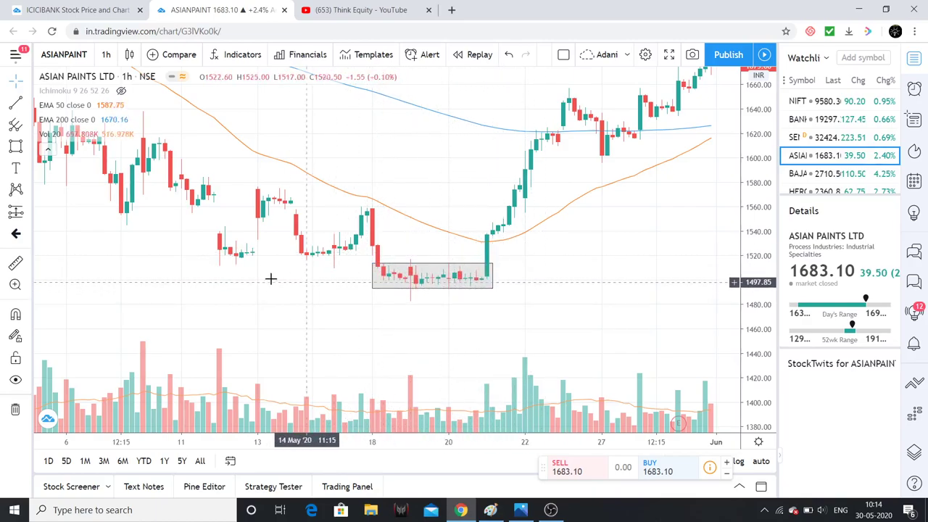
{"action": "left_click", "coordinate": [423, 296]}
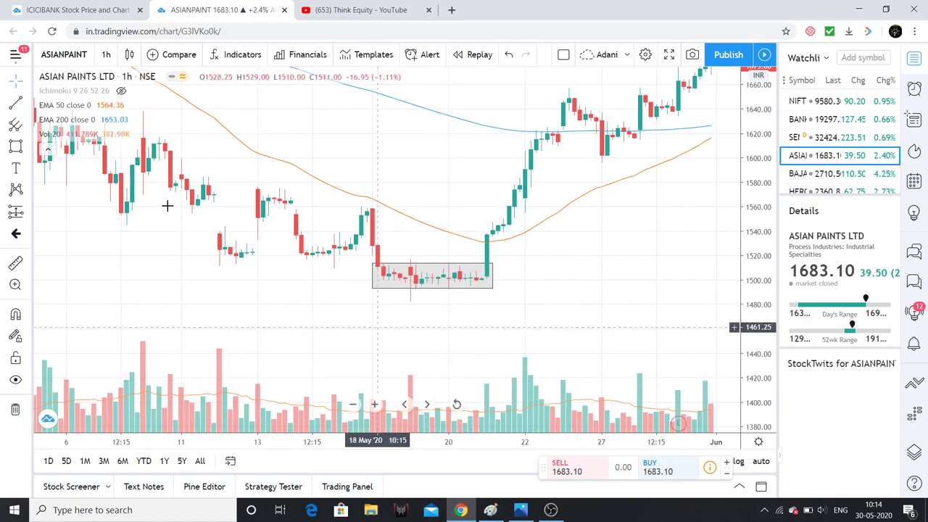
{"action": "left_click", "coordinate": [27, 103]}
{"action": "left_click", "coordinate": [68, 297]}
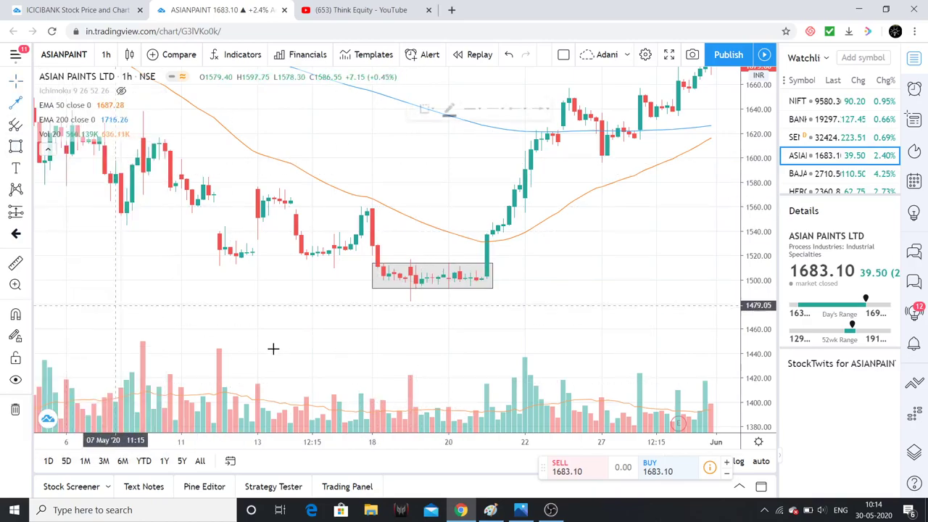
{"action": "left_click", "coordinate": [329, 361]}
{"action": "left_click", "coordinate": [405, 382]}
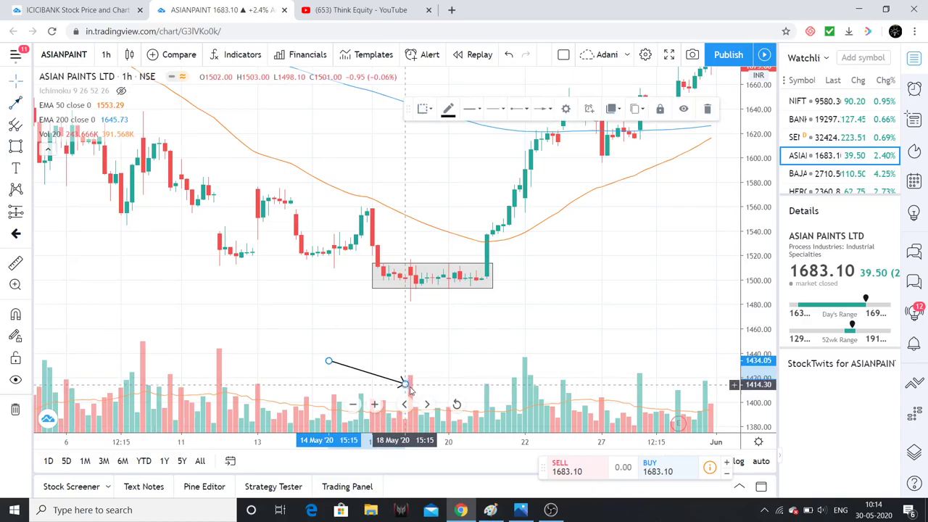
{"action": "left_click", "coordinate": [21, 106]}
{"action": "left_click", "coordinate": [322, 310]}
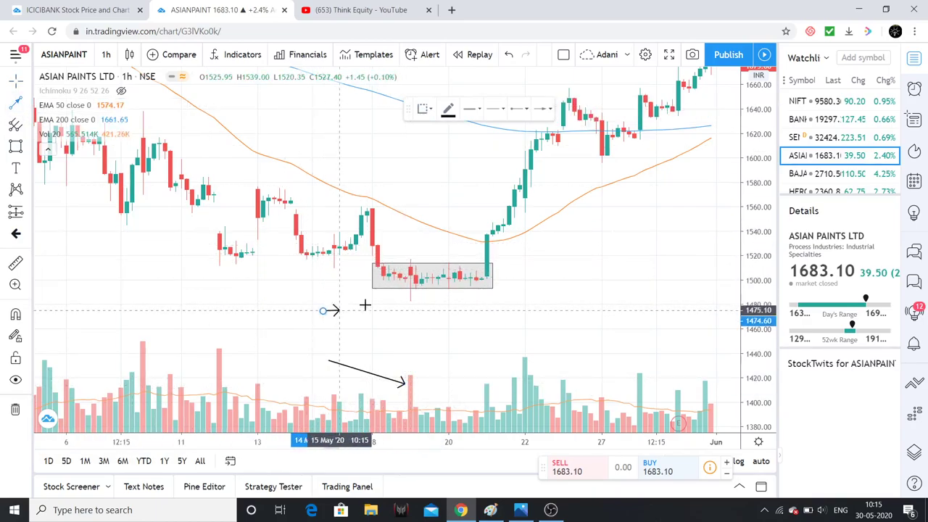
{"action": "left_click", "coordinate": [406, 295]}
{"action": "left_click", "coordinate": [403, 312]}
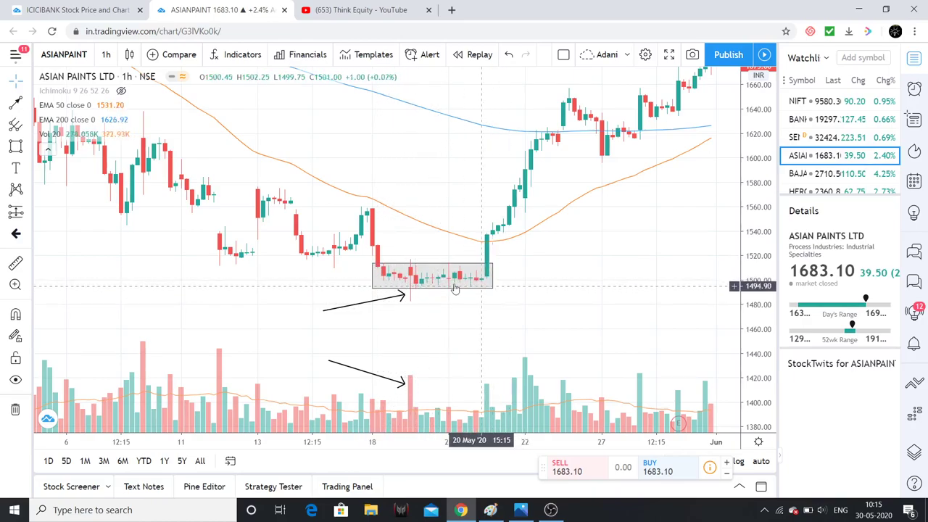
{"action": "left_click", "coordinate": [375, 288]}
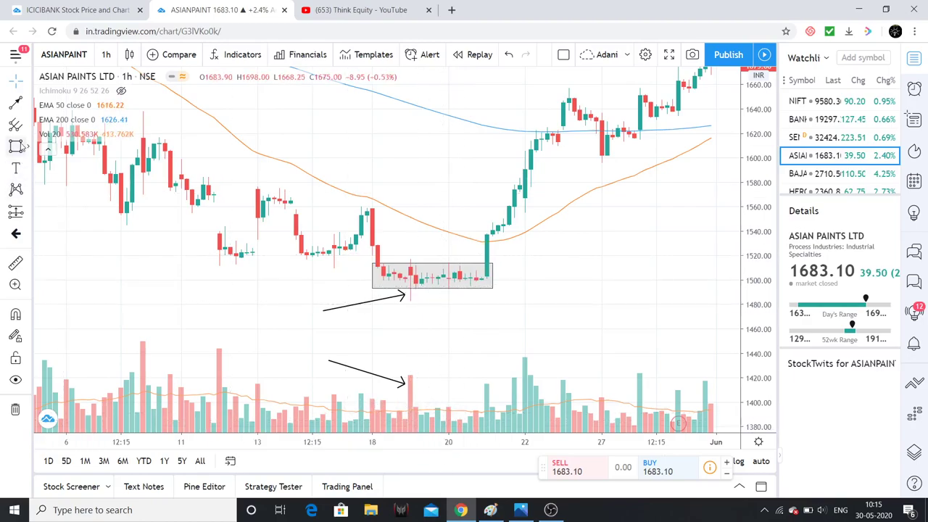
Draw a shaded rectangle over the 18–21 May volume bars beneath the price box
{"action": "left_click", "coordinate": [17, 146]}
{"action": "left_click_drag", "start_coordinate": [368, 396], "coordinate": [476, 433]}
{"action": "left_click", "coordinate": [511, 388]}
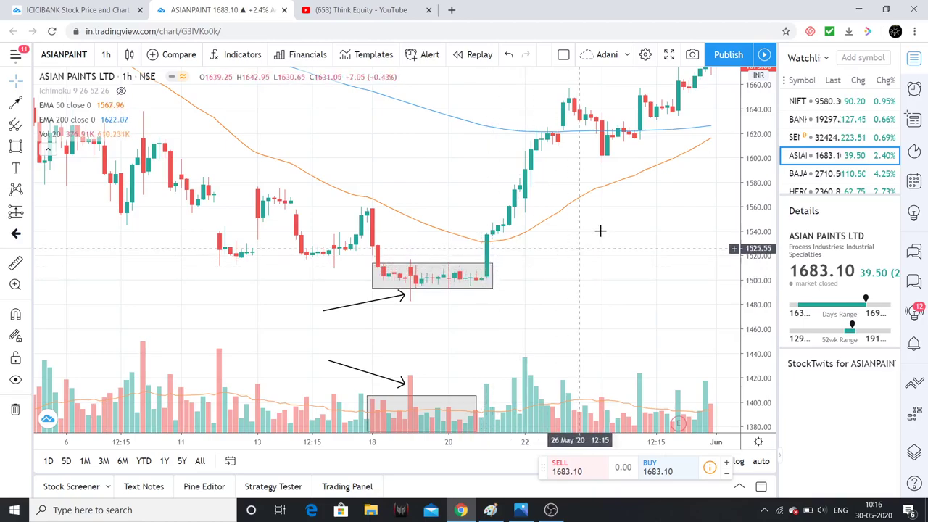
Draw a third arrow pointing at the 21 May breakout candle
{"action": "left_click", "coordinate": [18, 101]}
{"action": "left_click", "coordinate": [570, 283]}
{"action": "left_click", "coordinate": [499, 254]}
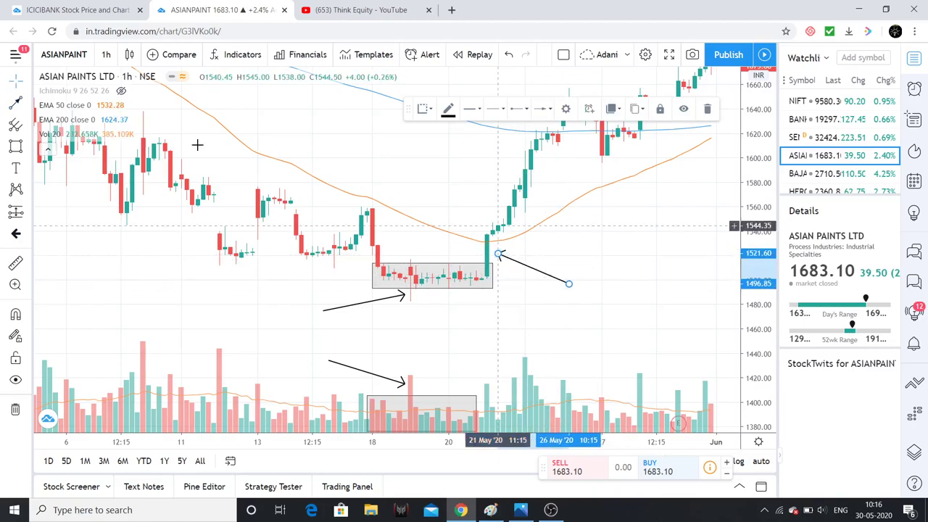
Start a text label below the first arrow reading '1. accumulation/ side ways', consulting the Paint notes
{"action": "left_click", "coordinate": [31, 168]}
{"action": "left_click", "coordinate": [48, 110]}
{"action": "left_click", "coordinate": [347, 327]}
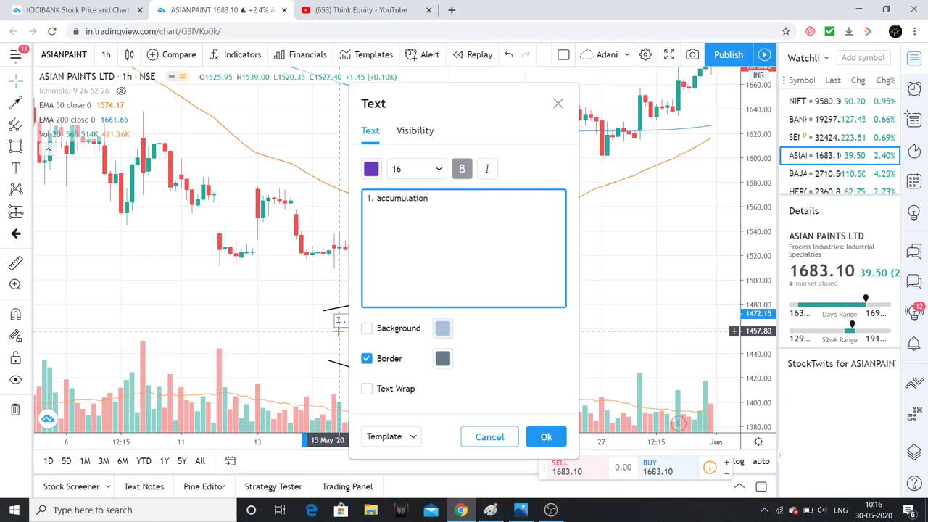
{"action": "left_click", "coordinate": [496, 511]}
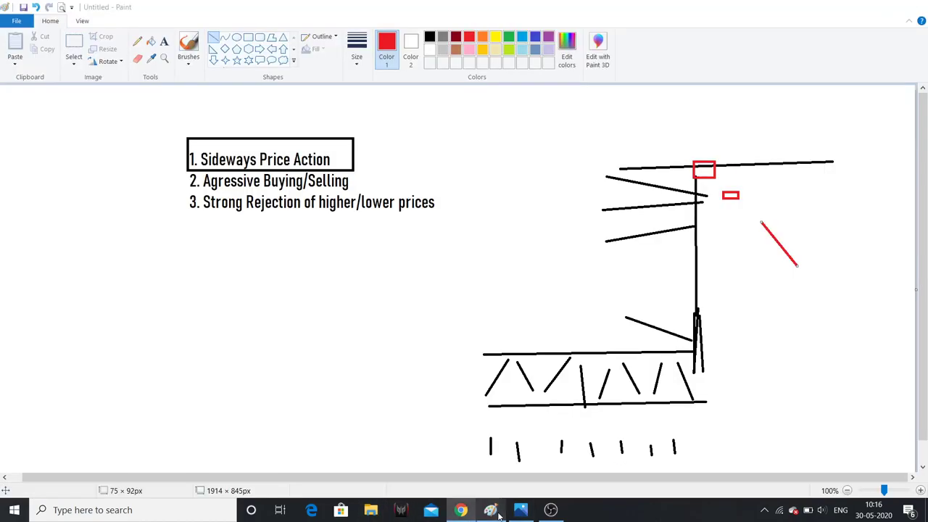
{"action": "left_click", "coordinate": [498, 514]}
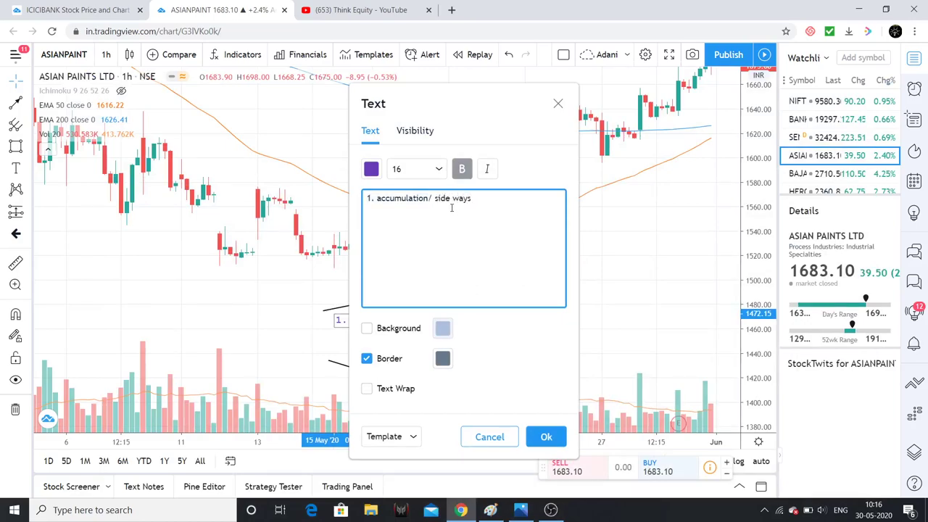
Confirm the accumulation label and add '2. aggresive buying' beside the breakout arrow
{"action": "left_click", "coordinate": [551, 434]}
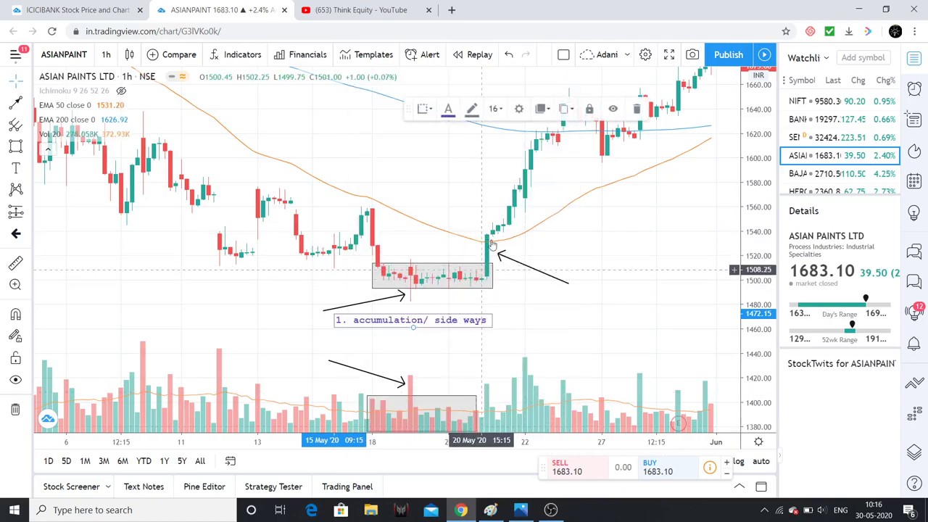
{"action": "left_click", "coordinate": [20, 169]}
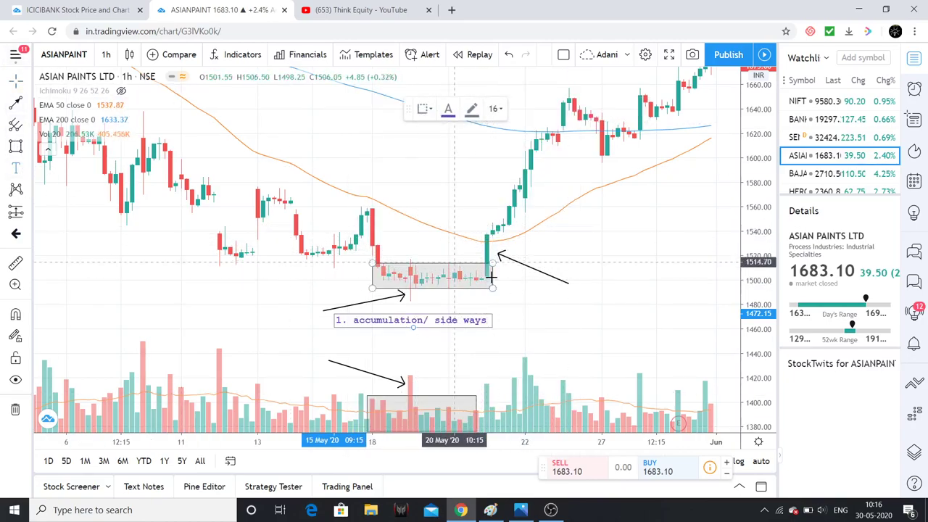
{"action": "left_click", "coordinate": [535, 283]}
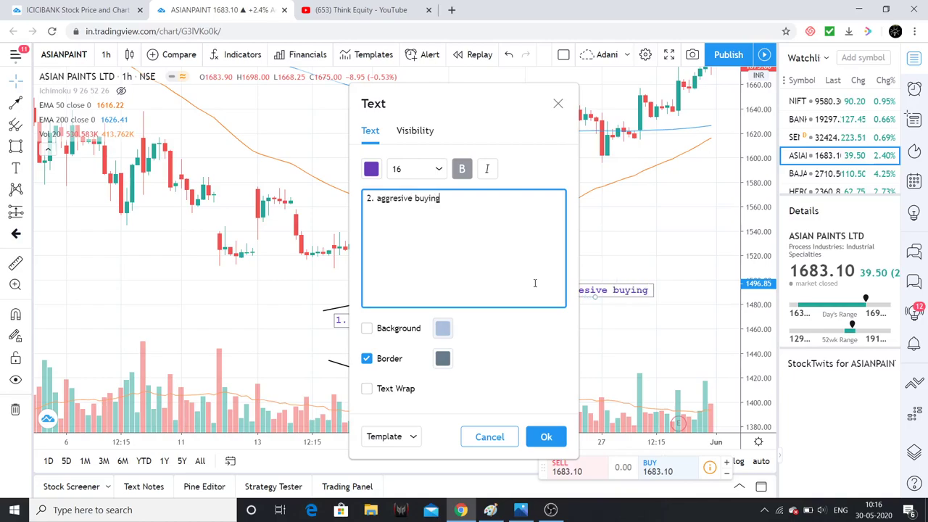
{"action": "left_click", "coordinate": [546, 436]}
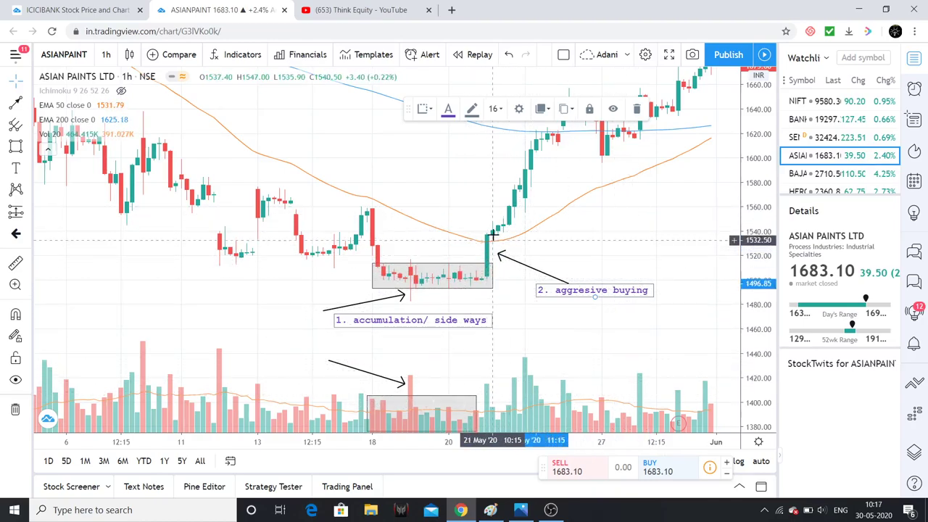
{"action": "left_click", "coordinate": [535, 153]}
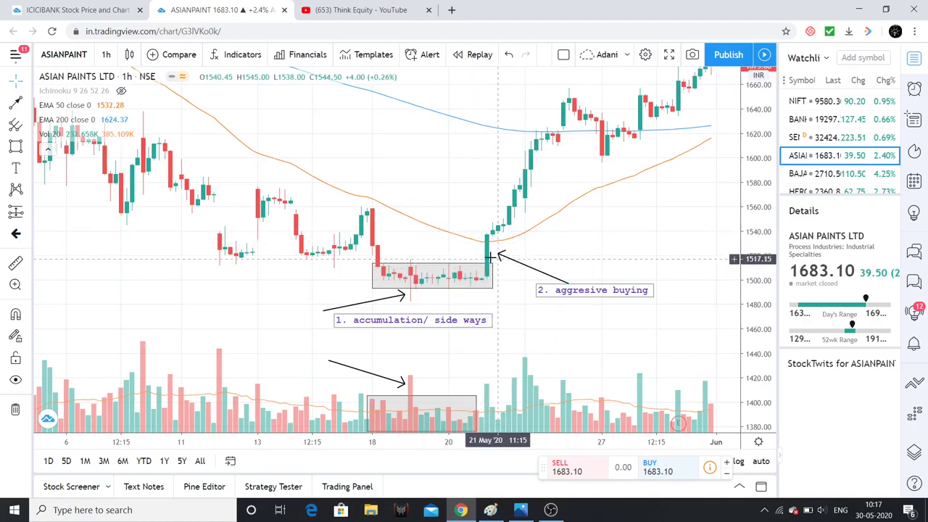
{"action": "left_click_drag", "start_coordinate": [597, 250], "coordinate": [689, 280]}
{"action": "scroll", "coordinate": [351, 402], "scroll_direction": "down", "scroll_amount": 3}
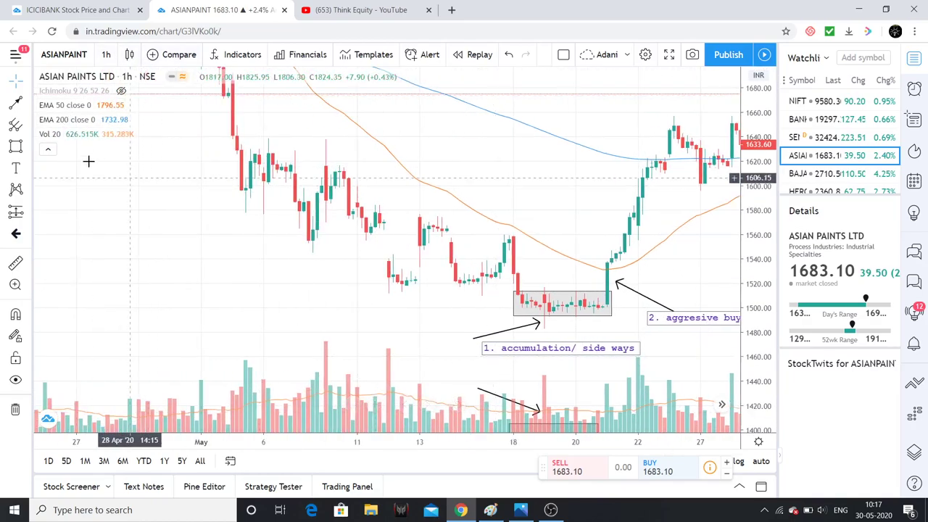
Draw a descending trend line from the early-May high to just past the breakout candle
{"action": "left_click", "coordinate": [29, 108]}
{"action": "left_click", "coordinate": [76, 100]}
{"action": "left_click", "coordinate": [237, 135]}
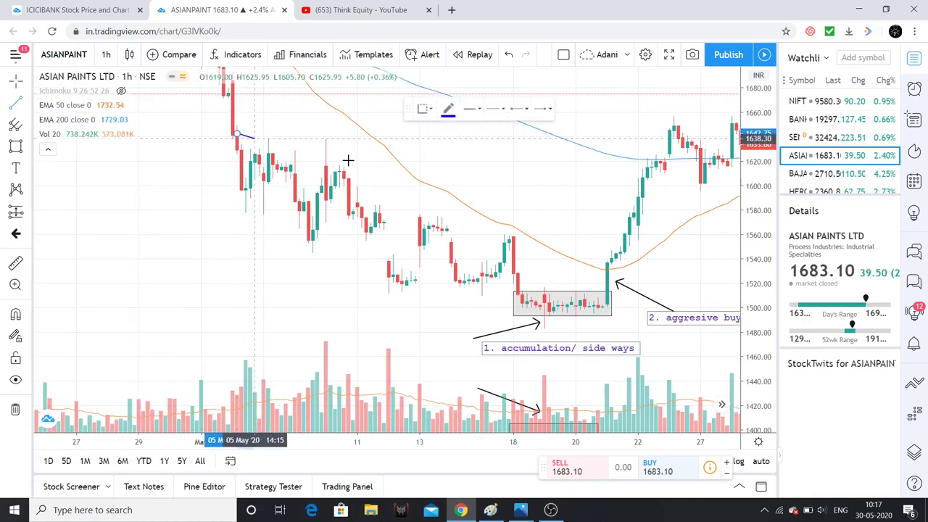
{"action": "left_click", "coordinate": [669, 291]}
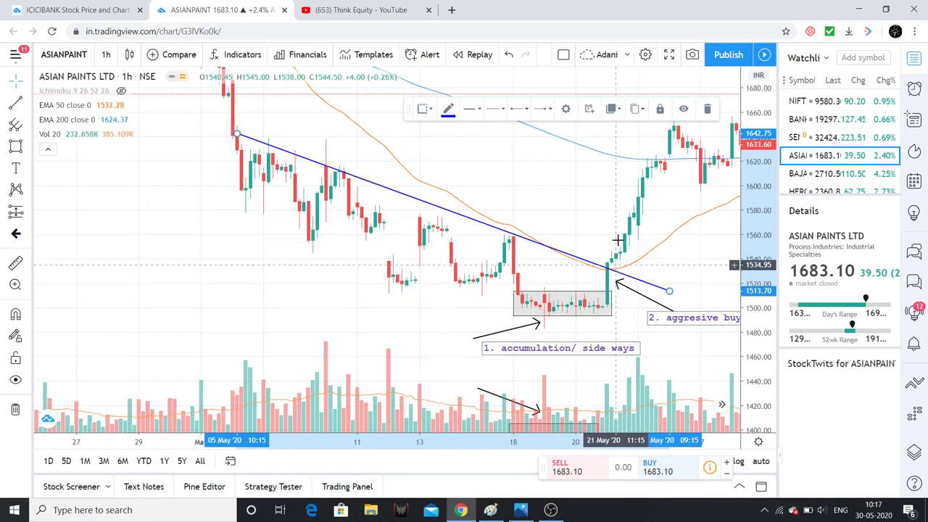
{"action": "left_click", "coordinate": [659, 261]}
{"action": "left_click_drag", "start_coordinate": [659, 262], "coordinate": [515, 285]}
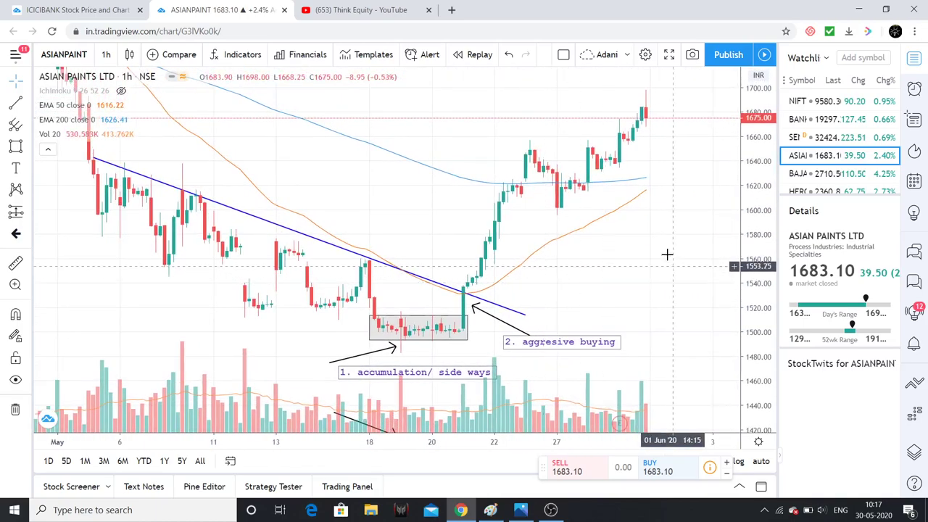
Draw another arrow pointing at the late-May swing high near 1650
{"action": "left_click", "coordinate": [29, 104]}
{"action": "left_click", "coordinate": [69, 298]}
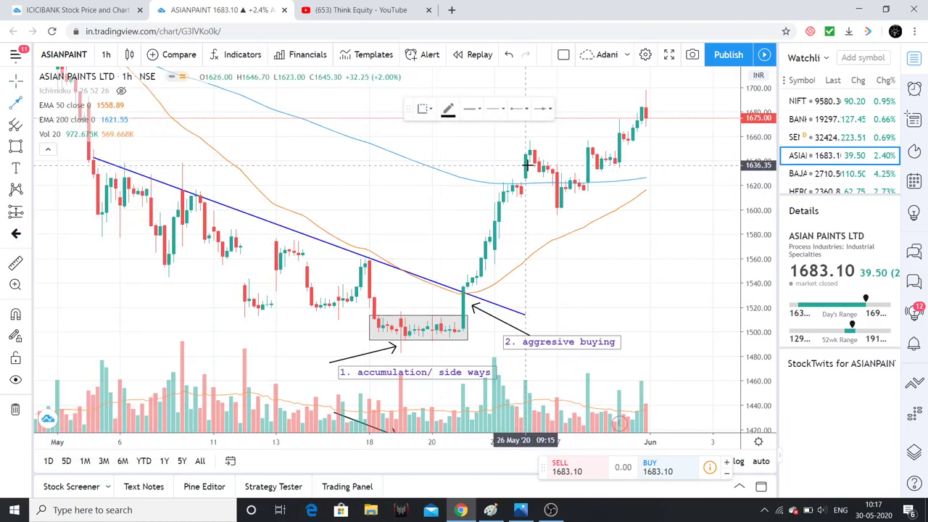
{"action": "left_click", "coordinate": [419, 130]}
{"action": "left_click", "coordinate": [511, 156]}
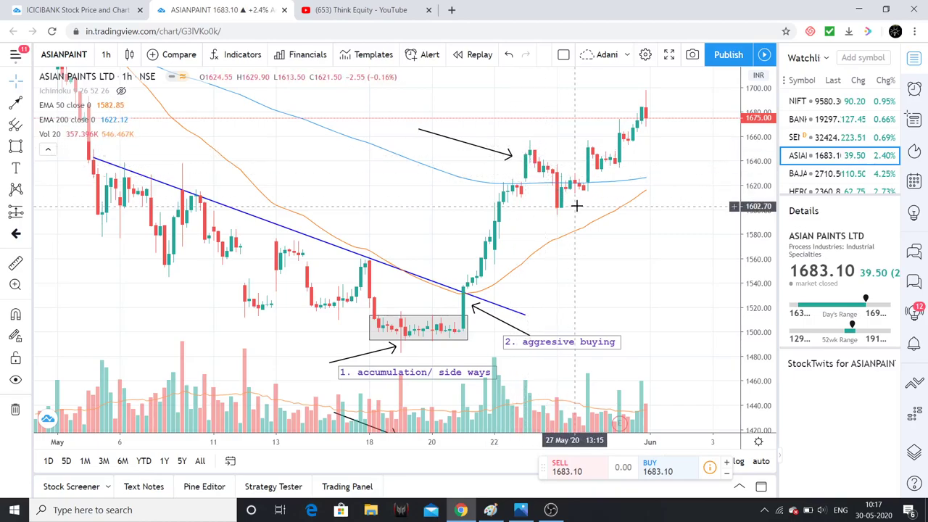
Measure a price range from the late-May peak down to the pullback low, reading -61.80 (-3.73%)
{"action": "left_click", "coordinate": [32, 149]}
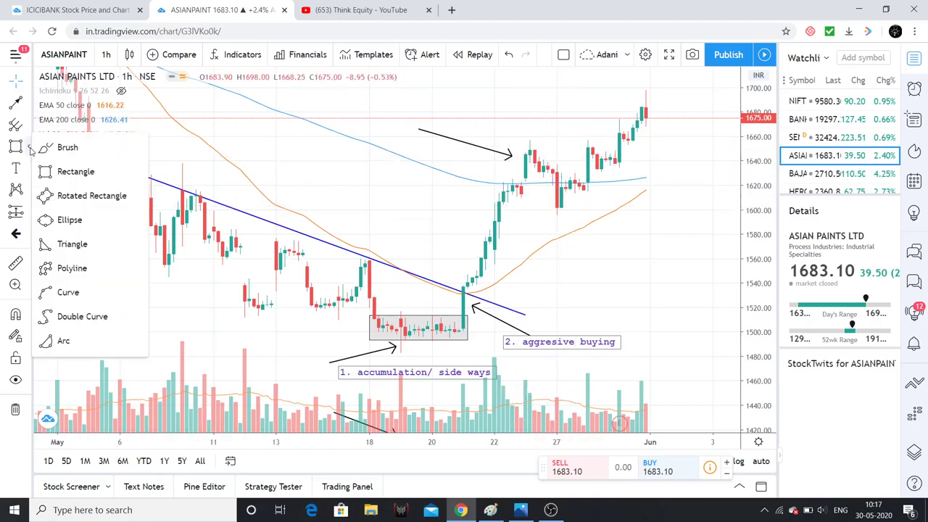
{"action": "left_click", "coordinate": [28, 213]}
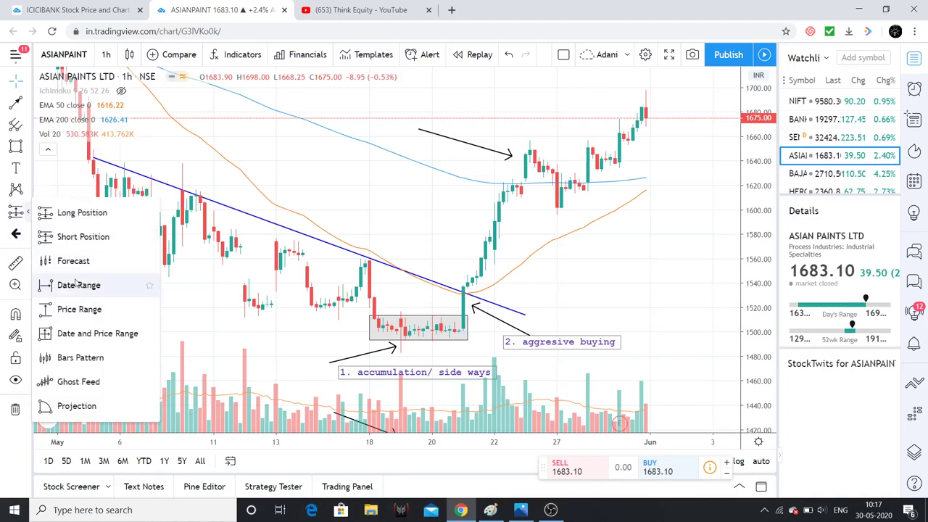
{"action": "left_click", "coordinate": [80, 309]}
{"action": "left_click", "coordinate": [508, 140]}
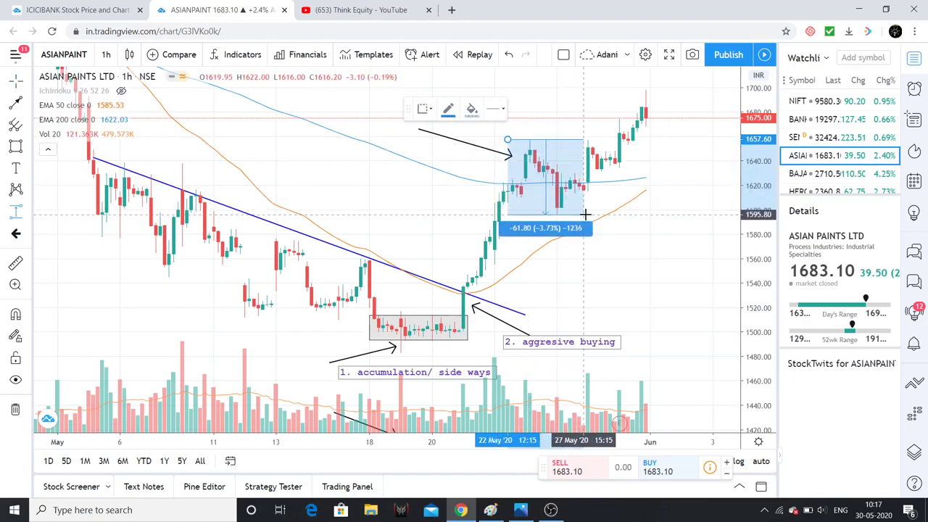
{"action": "left_click", "coordinate": [585, 214]}
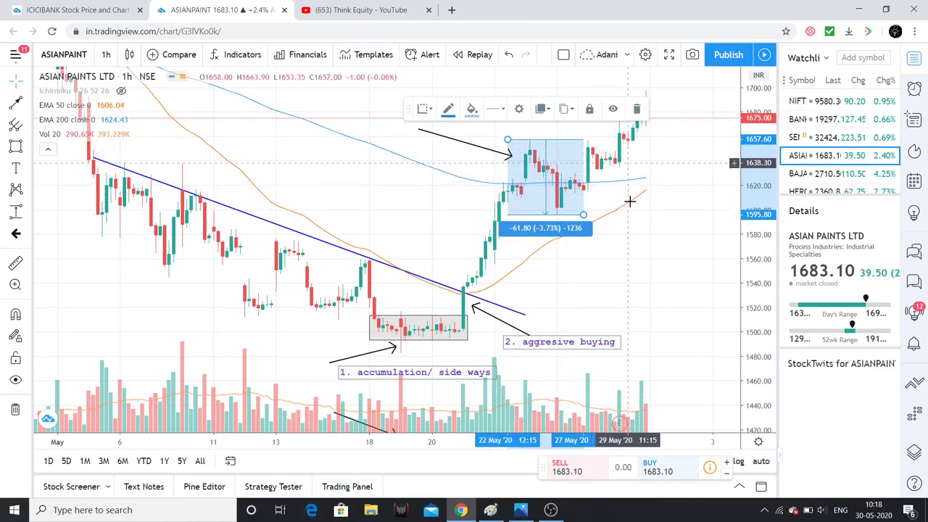
Add the text label '3. price rejction' at the late-May peak
{"action": "left_click", "coordinate": [16, 168]}
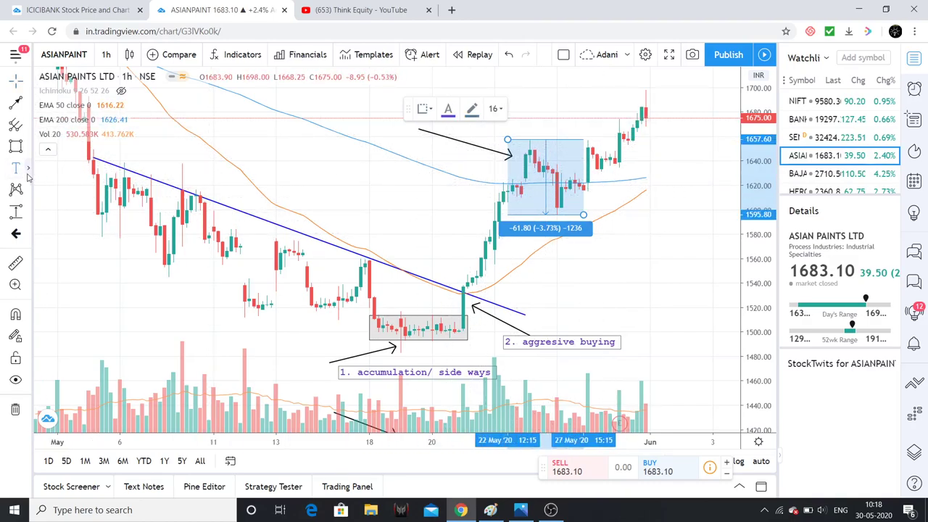
{"action": "left_click", "coordinate": [442, 153]}
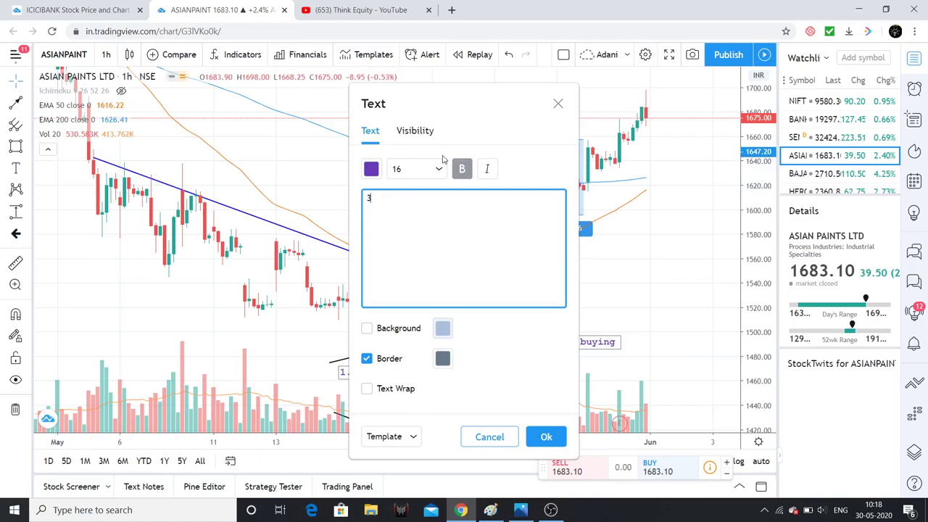
{"action": "type", "text": "3."}
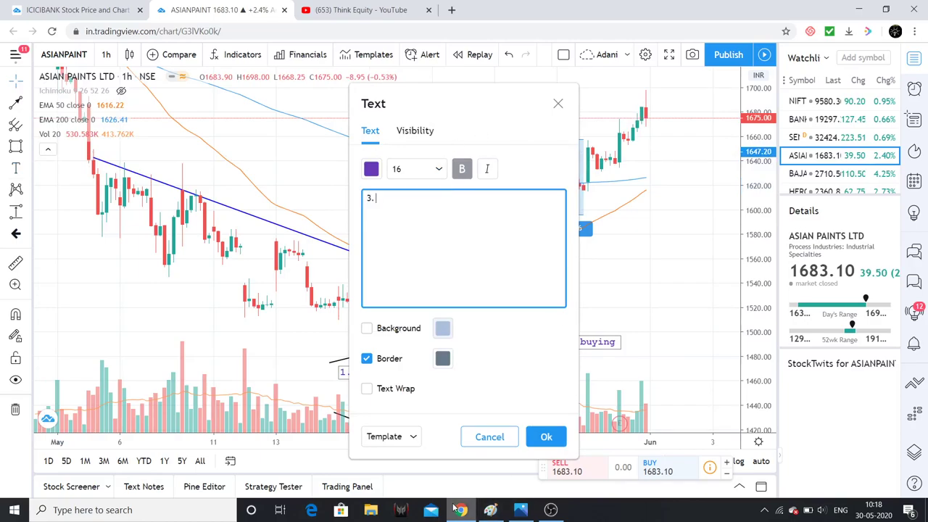
{"action": "type", "text": " price rejction"}
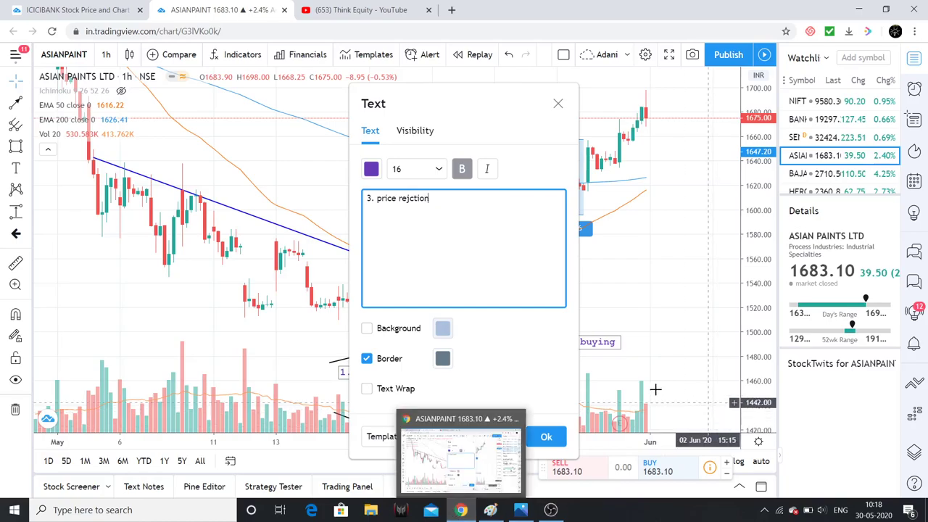
{"action": "left_click", "coordinate": [546, 437]}
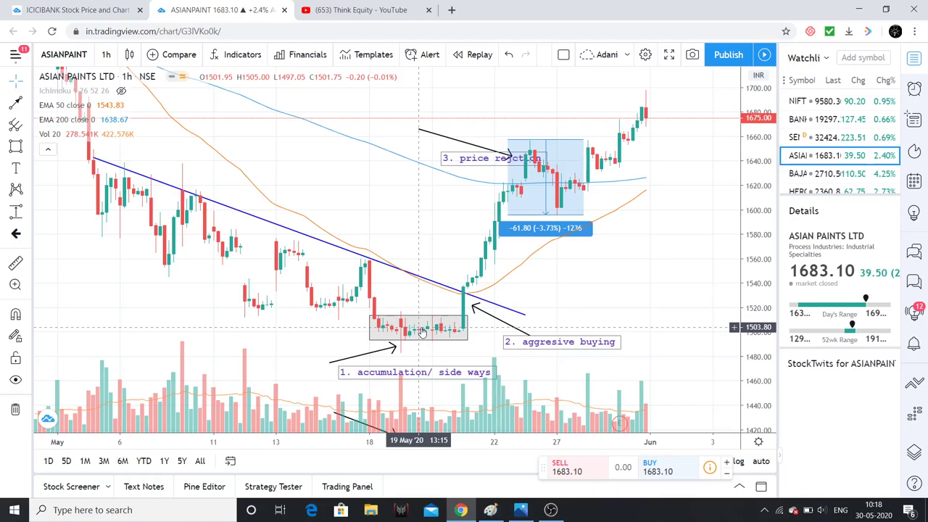
Measure from the accumulation box bottom up to the late-May high, showing 151.35 (10.12%) 3027
{"action": "left_click", "coordinate": [460, 330]}
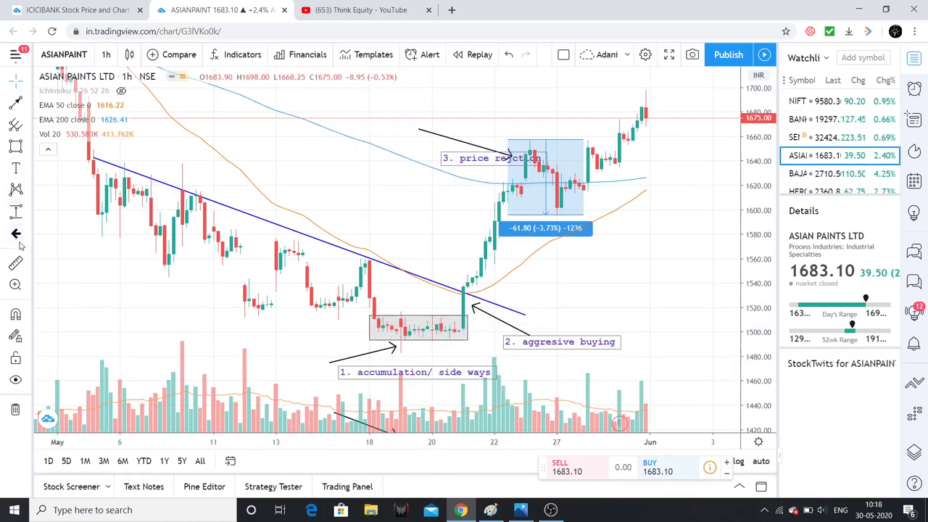
{"action": "left_click", "coordinate": [15, 212]}
{"action": "left_click", "coordinate": [445, 335]}
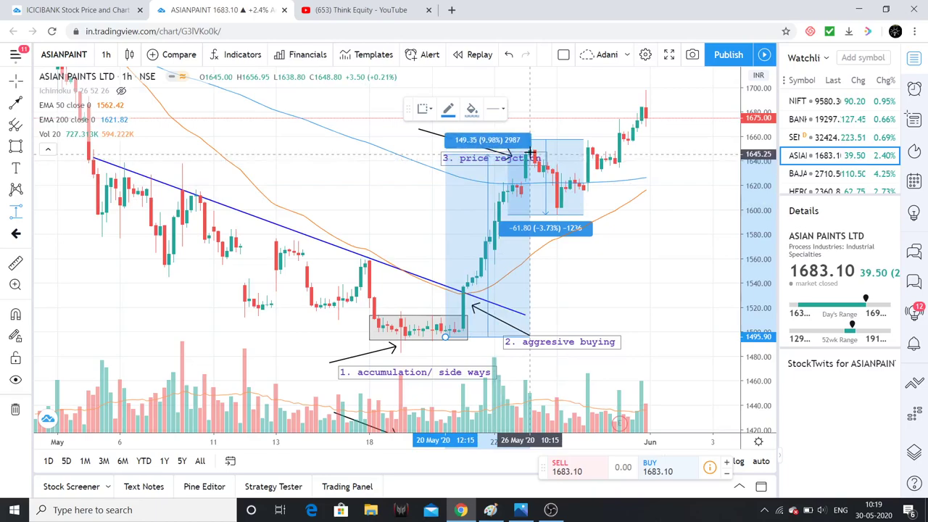
{"action": "left_click", "coordinate": [530, 155]}
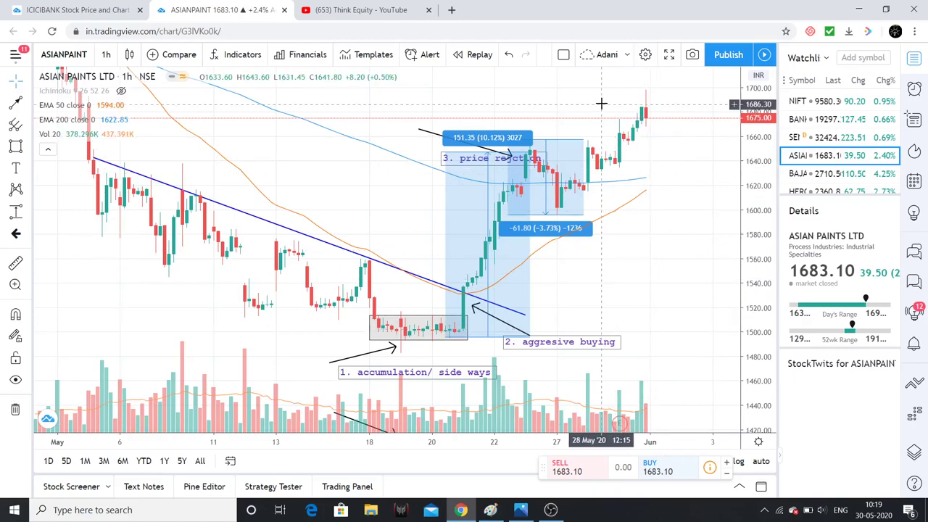
Draw a near-horizontal resistance trend line from the late-May high around 1660
{"action": "left_click", "coordinate": [29, 105]}
{"action": "left_click", "coordinate": [61, 101]}
{"action": "left_click", "coordinate": [522, 138]}
{"action": "left_click", "coordinate": [651, 134]}
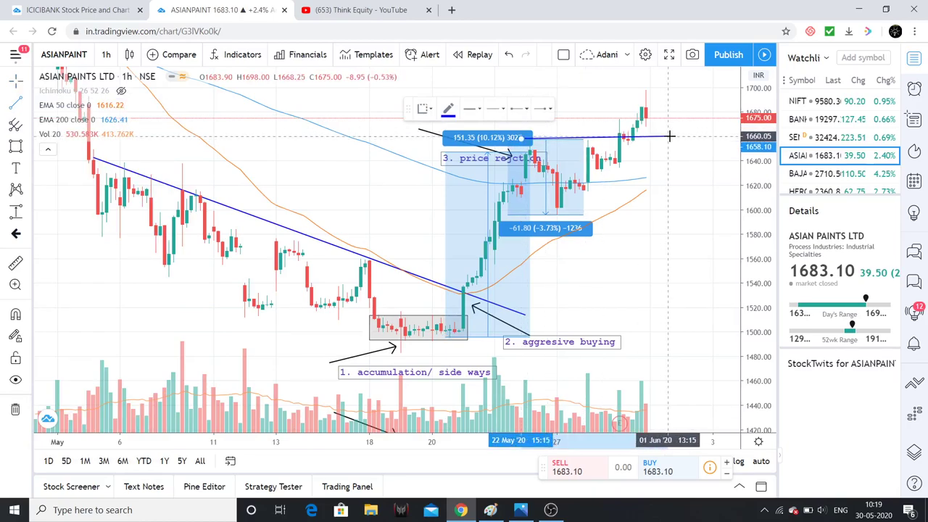
{"action": "left_click", "coordinate": [668, 137]}
Draw a curve between the two peaks and bend it down into a cup shape
{"action": "left_click", "coordinate": [16, 148]}
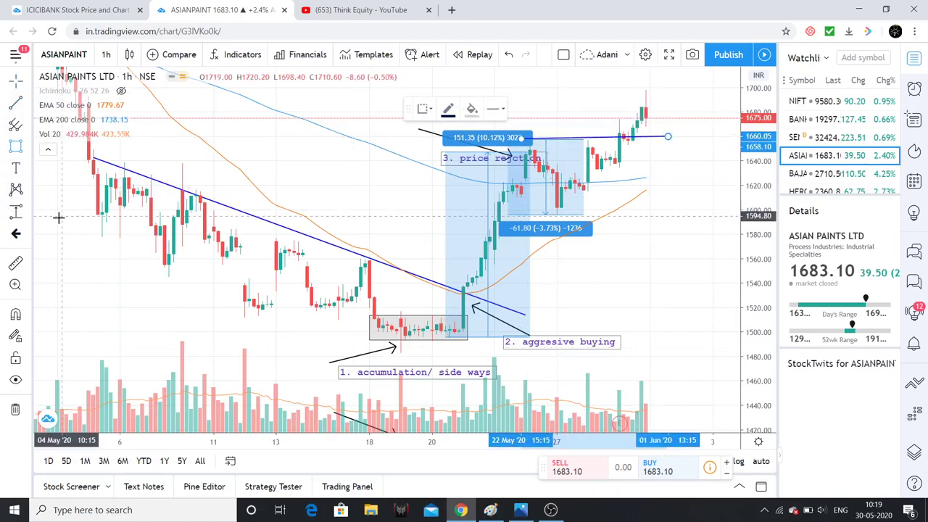
{"action": "left_click", "coordinate": [28, 148]}
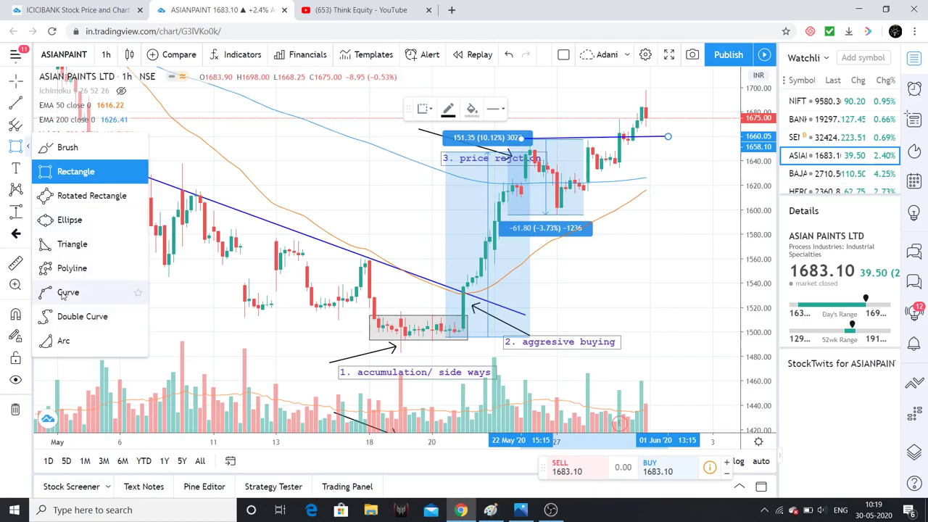
{"action": "left_click", "coordinate": [51, 292]}
{"action": "left_click", "coordinate": [531, 138]}
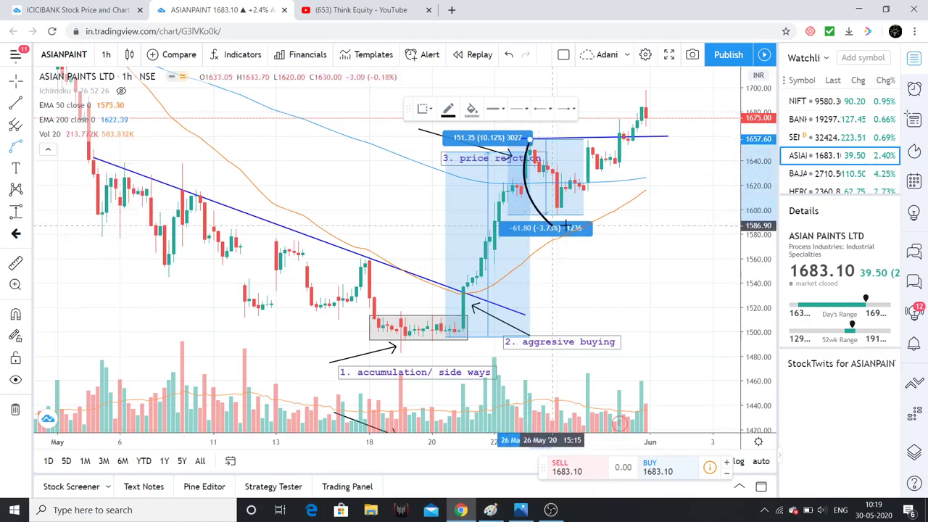
{"action": "left_click", "coordinate": [587, 140]}
{"action": "left_click_drag", "start_coordinate": [559, 154], "coordinate": [557, 212]}
Add a small handle curve from the cup's rim, pulled slightly downward
{"action": "left_click", "coordinate": [14, 148]}
{"action": "left_click", "coordinate": [587, 140]}
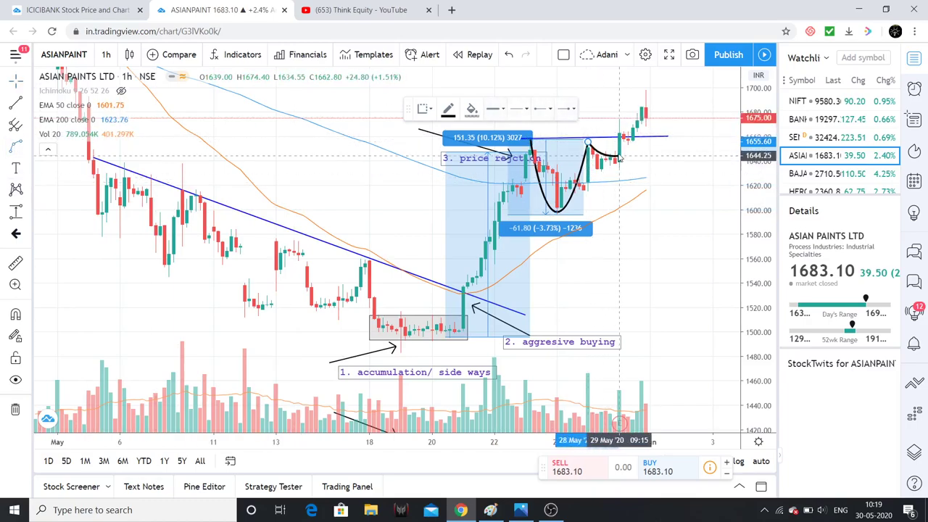
{"action": "left_click", "coordinate": [622, 146]}
{"action": "left_click_drag", "start_coordinate": [607, 149], "coordinate": [603, 172]}
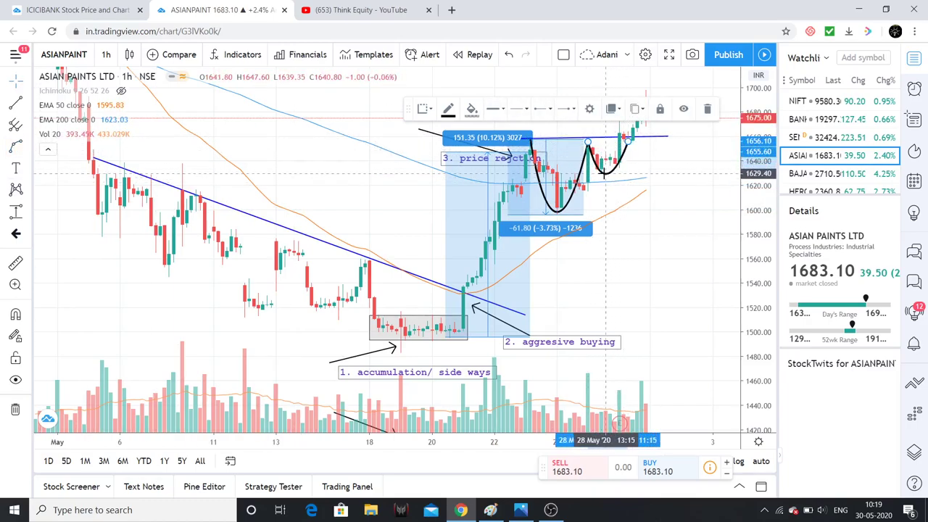
Draw an arrow from above pointing at the end-May breakout candles
{"action": "left_click", "coordinate": [26, 105]}
{"action": "left_click", "coordinate": [68, 297]}
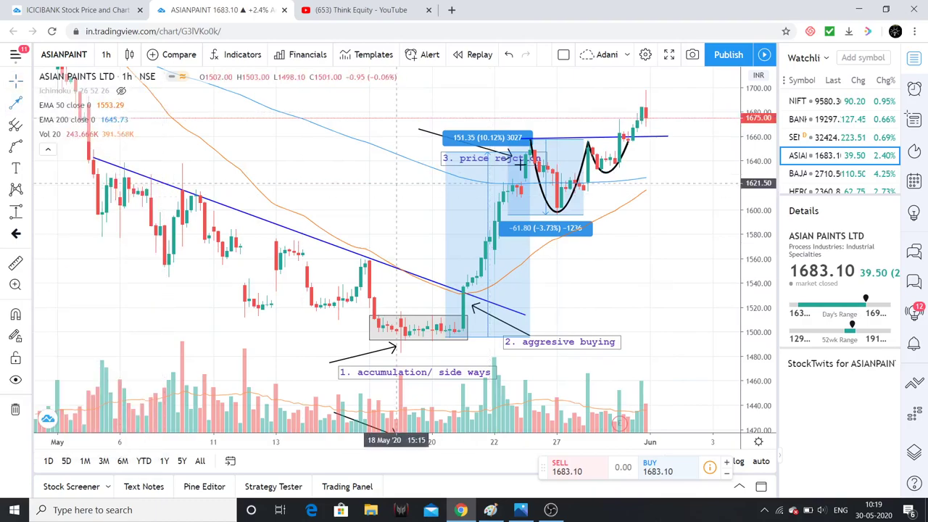
{"action": "left_click", "coordinate": [575, 92]}
{"action": "left_click", "coordinate": [628, 129]}
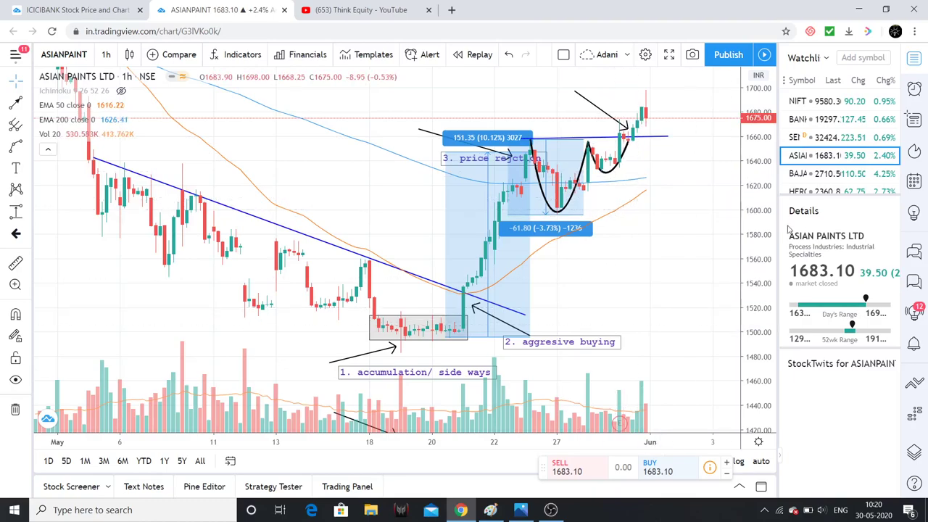
{"action": "left_click_drag", "start_coordinate": [478, 280], "coordinate": [457, 299]}
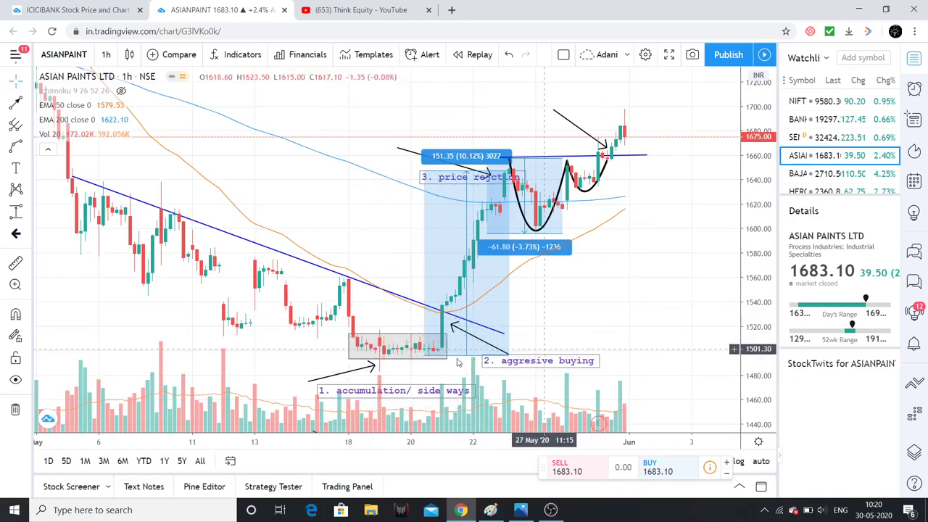
Draw a red-filled rectangle below the 21 May breakout candle
{"action": "left_click_drag", "start_coordinate": [678, 364], "coordinate": [664, 273]}
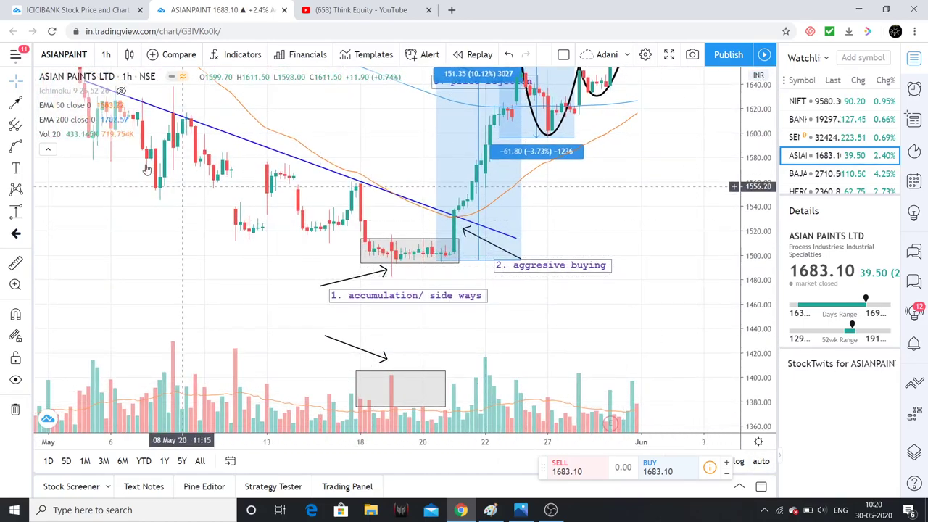
{"action": "left_click", "coordinate": [28, 143]}
{"action": "left_click", "coordinate": [69, 172]}
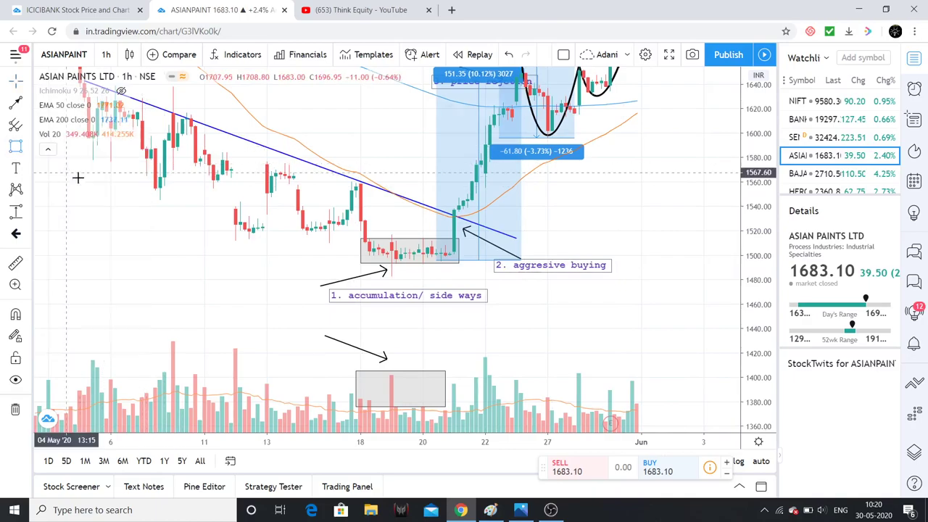
{"action": "left_click", "coordinate": [455, 257]}
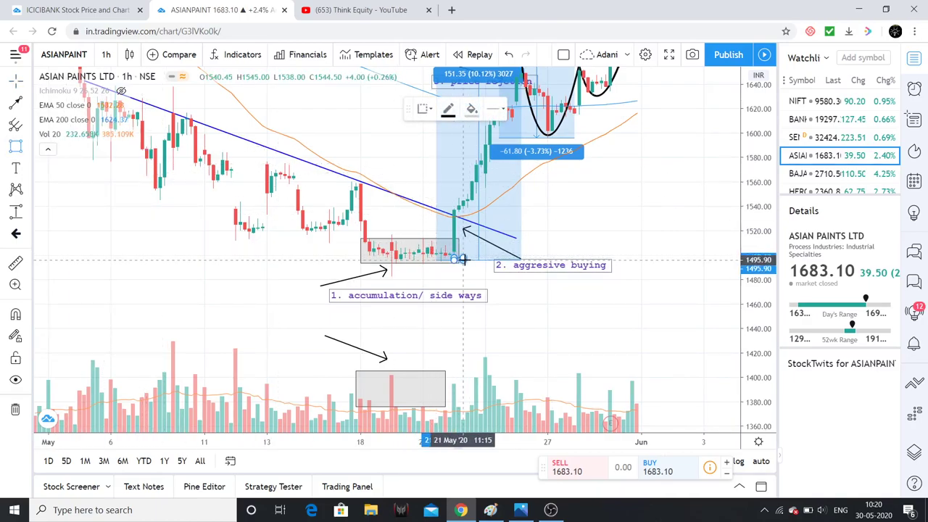
{"action": "left_click", "coordinate": [463, 288]}
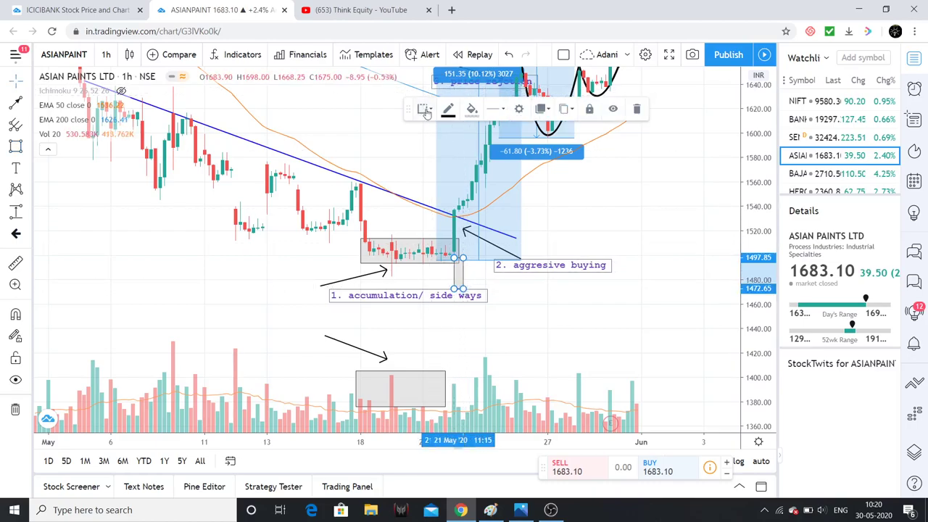
{"action": "left_click", "coordinate": [471, 116]}
{"action": "left_click", "coordinate": [470, 142]}
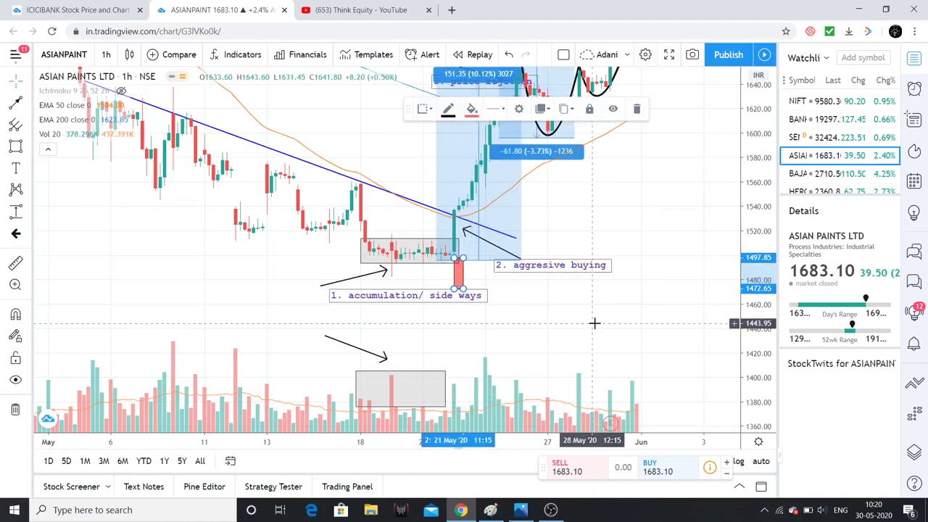
{"action": "left_click", "coordinate": [480, 265]}
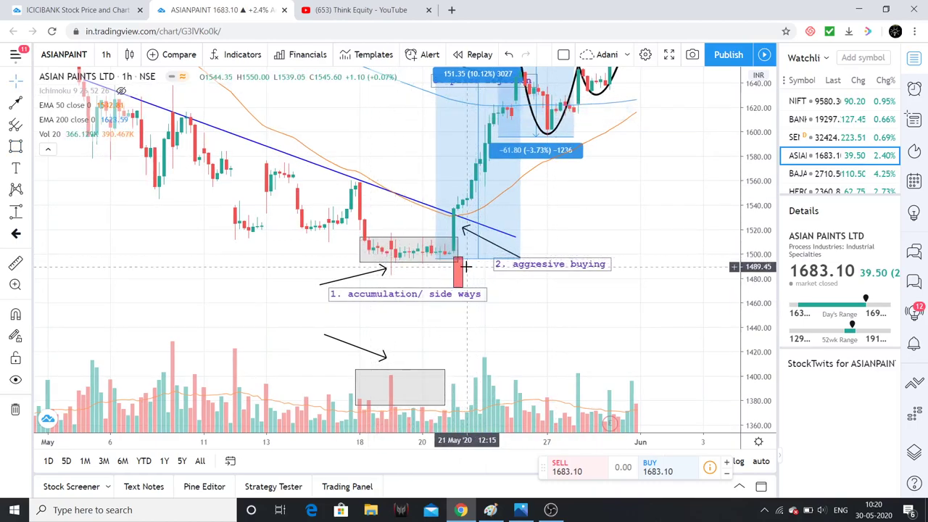
Draw an arrow from the red box slanting down toward late May near 1420
{"action": "left_click", "coordinate": [14, 101]}
{"action": "left_click", "coordinate": [484, 283]}
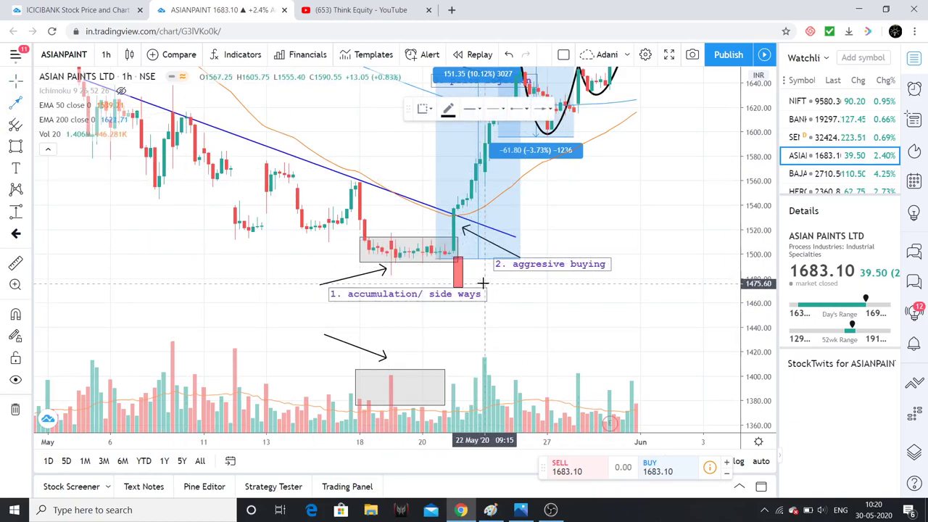
{"action": "left_click", "coordinate": [582, 349]}
{"action": "left_click", "coordinate": [644, 343]}
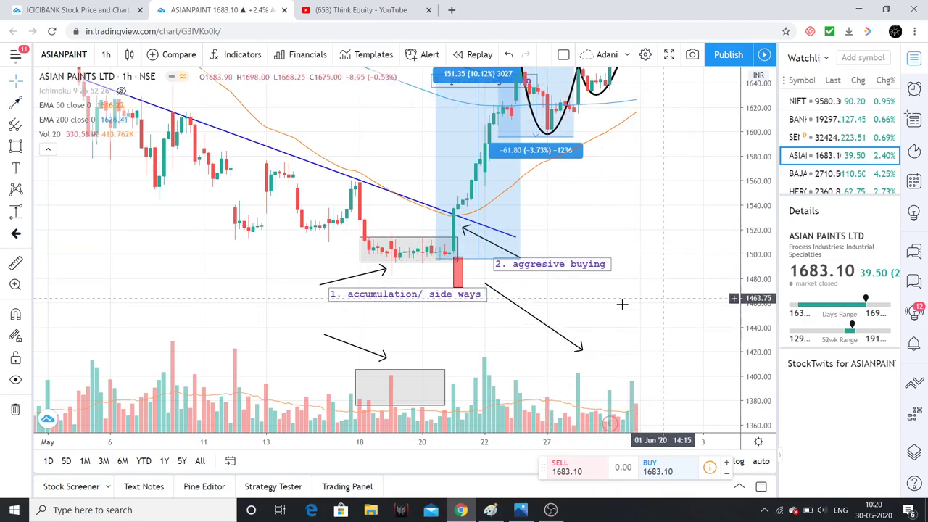
{"action": "scroll", "coordinate": [633, 247], "scroll_direction": "down", "scroll_amount": 1}
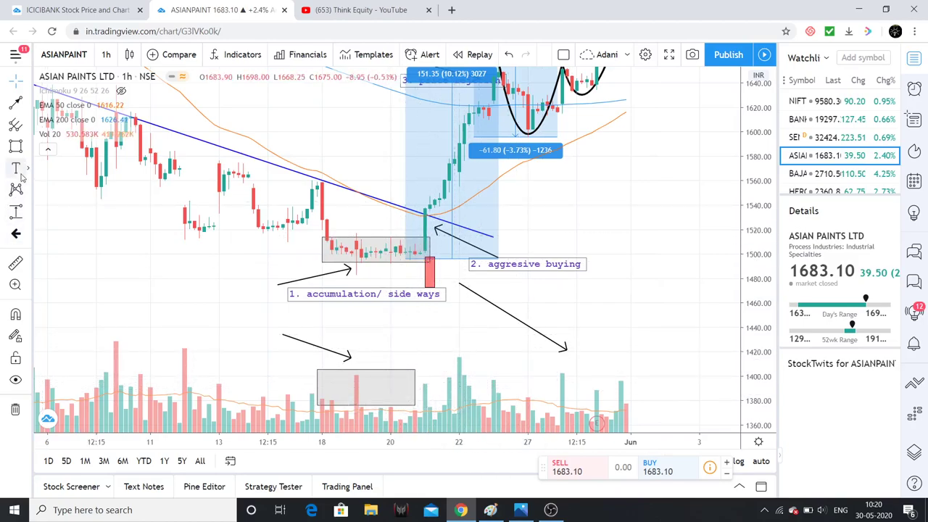
{"action": "left_click", "coordinate": [29, 150]}
{"action": "left_click", "coordinate": [45, 170]}
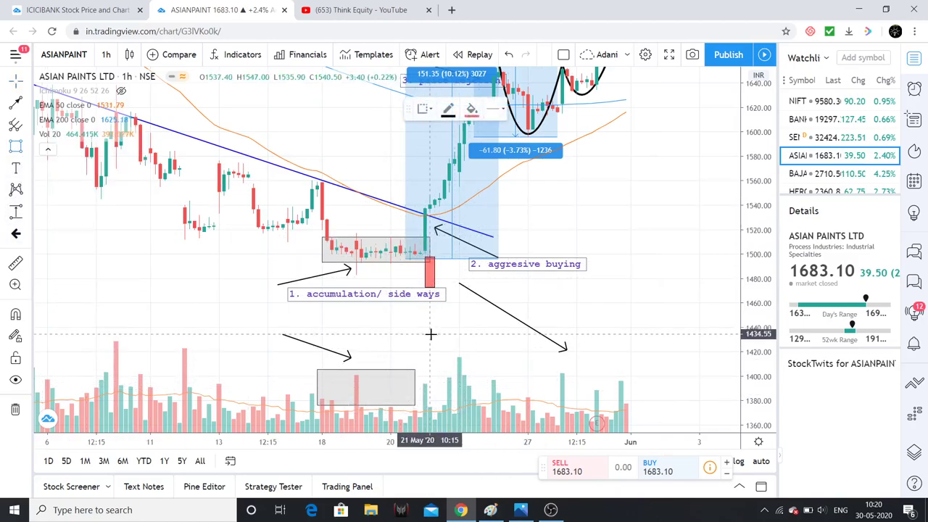
Draw a light grey box over the 20–22 May volume bars
{"action": "mouse_move", "coordinate": [419, 373]}
{"action": "left_mouse_down"}
{"action": "mouse_move", "coordinate": [499, 377]}
{"action": "mouse_move", "coordinate": [487, 425]}
{"action": "mouse_move", "coordinate": [503, 432]}
{"action": "mouse_move", "coordinate": [452, 149]}
{"action": "mouse_move", "coordinate": [481, 249]}
{"action": "mouse_move", "coordinate": [483, 425]}
{"action": "left_mouse_up"}
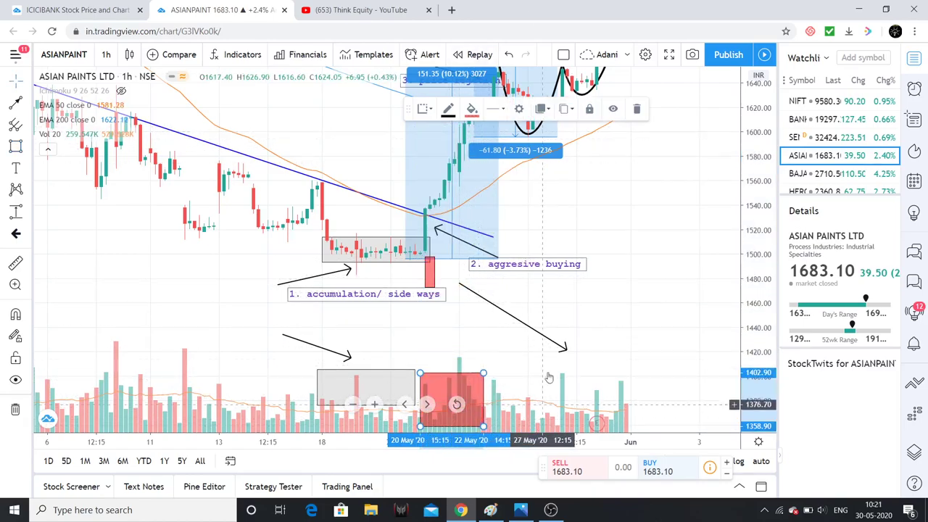
{"action": "left_click", "coordinate": [471, 111]}
{"action": "left_click", "coordinate": [516, 131]}
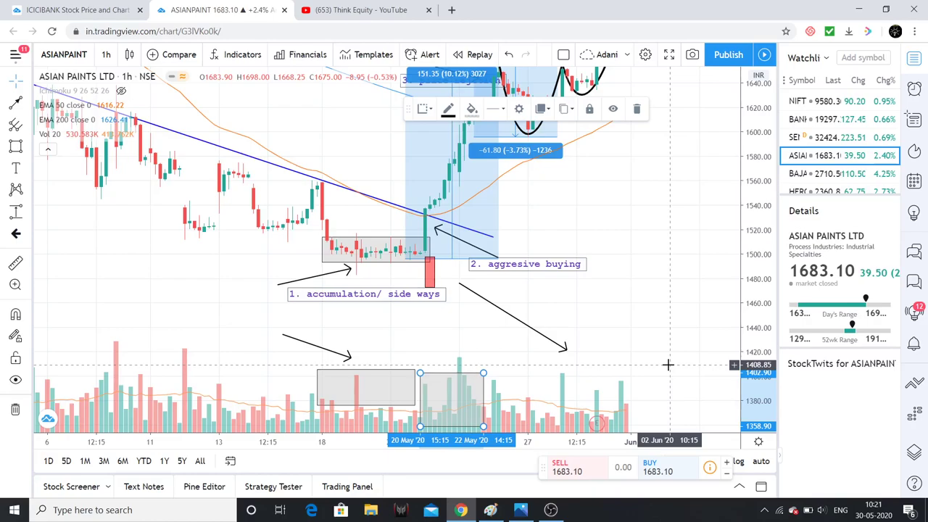
Switch to OBS Studio and request to stop the recording
{"action": "mouse_move", "coordinate": [528, 516]}
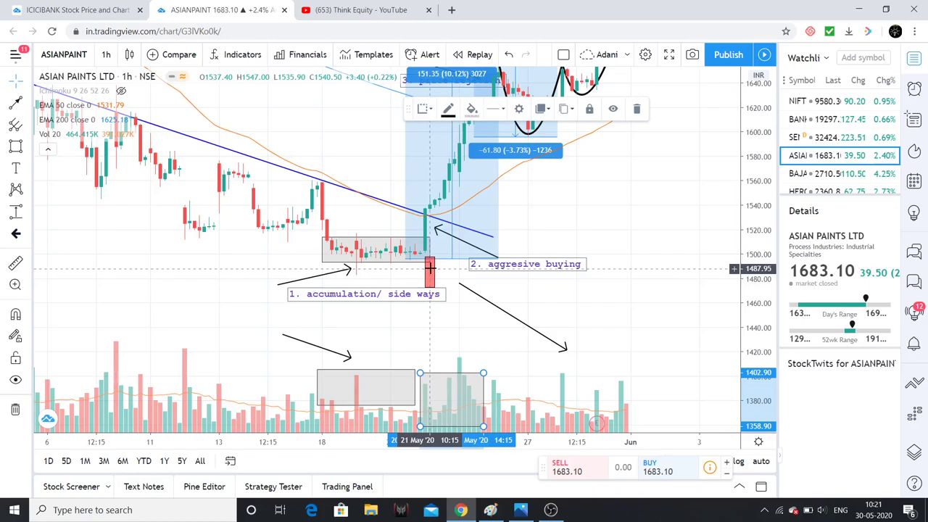
{"action": "left_click", "coordinate": [551, 509]}
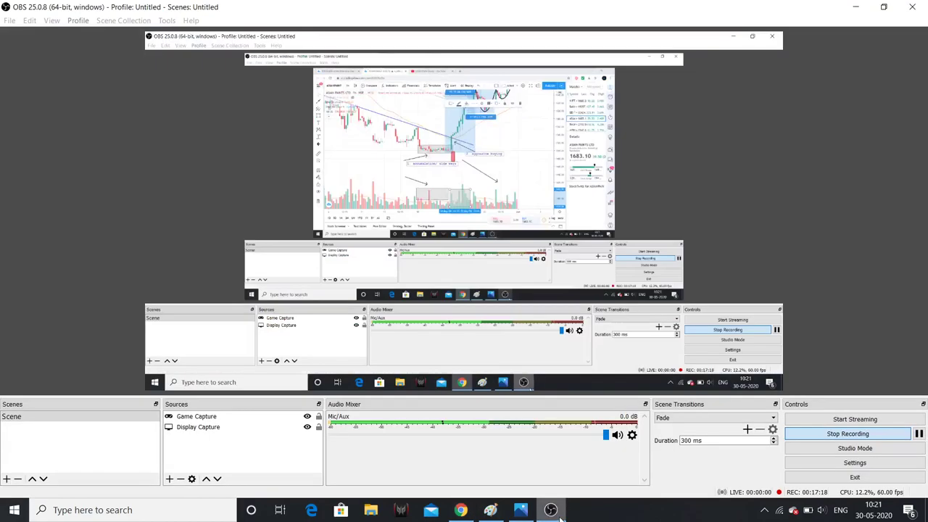
{"action": "left_click", "coordinate": [873, 435]}
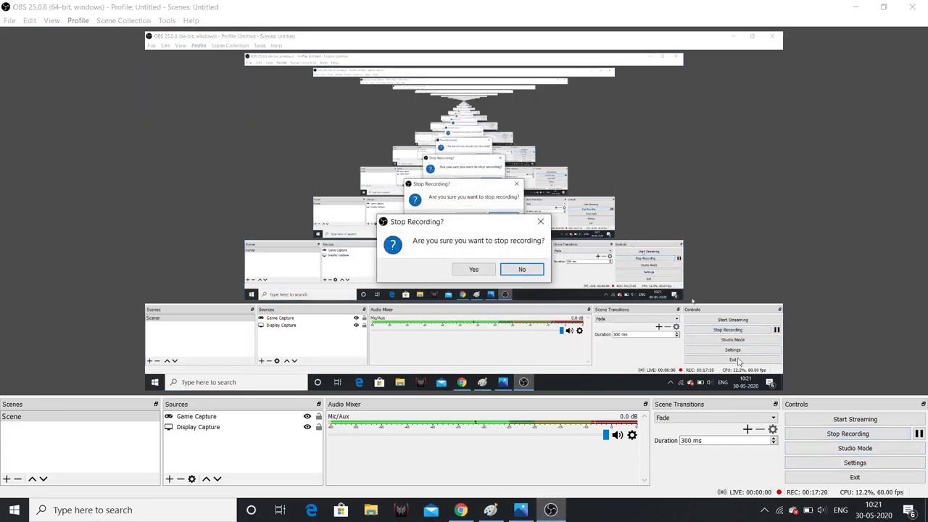